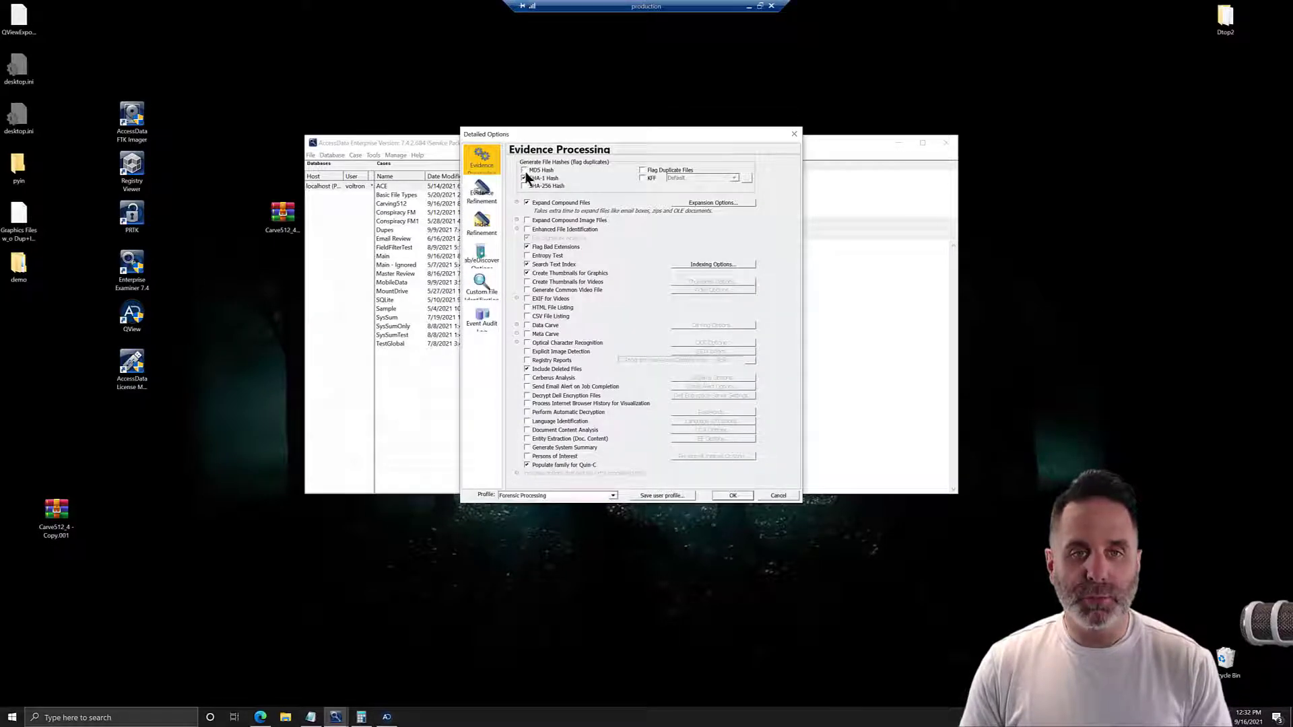
Step: Turn off Expand Compound Files and Search Text Index, and save the processing options as a profile named Basic Graphics
click(529, 203)
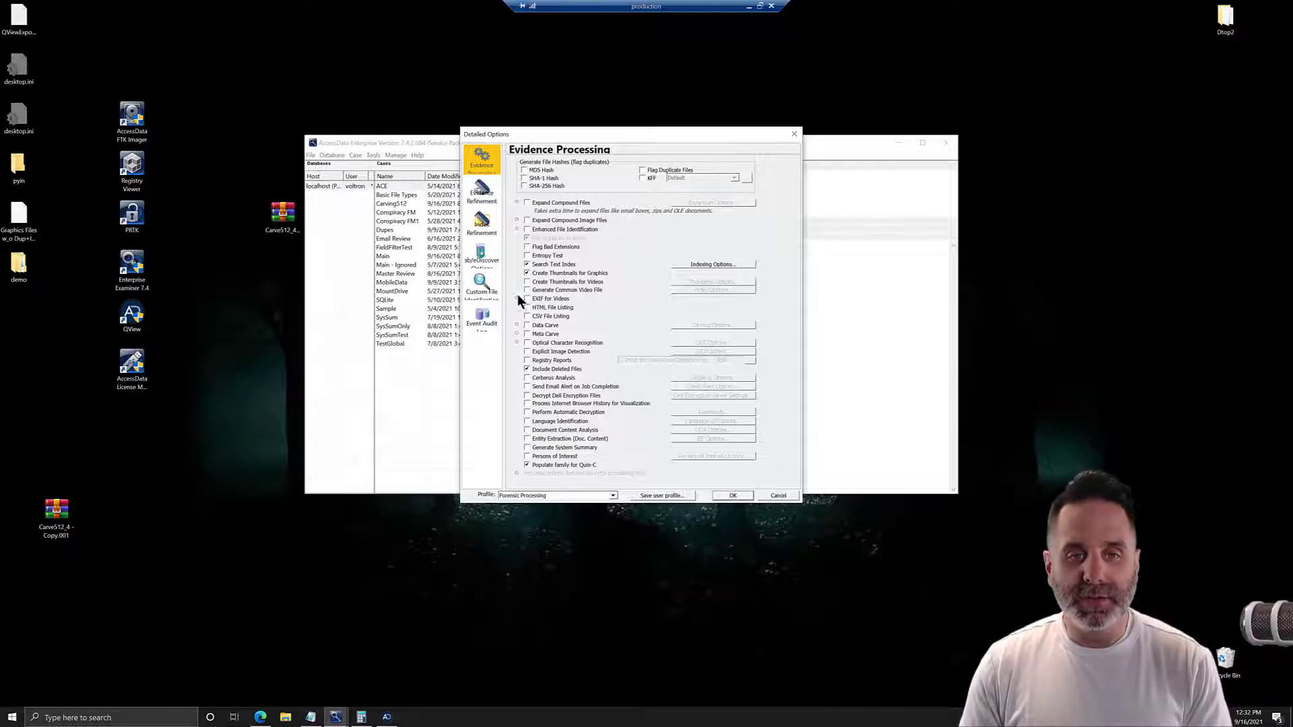
click(527, 265)
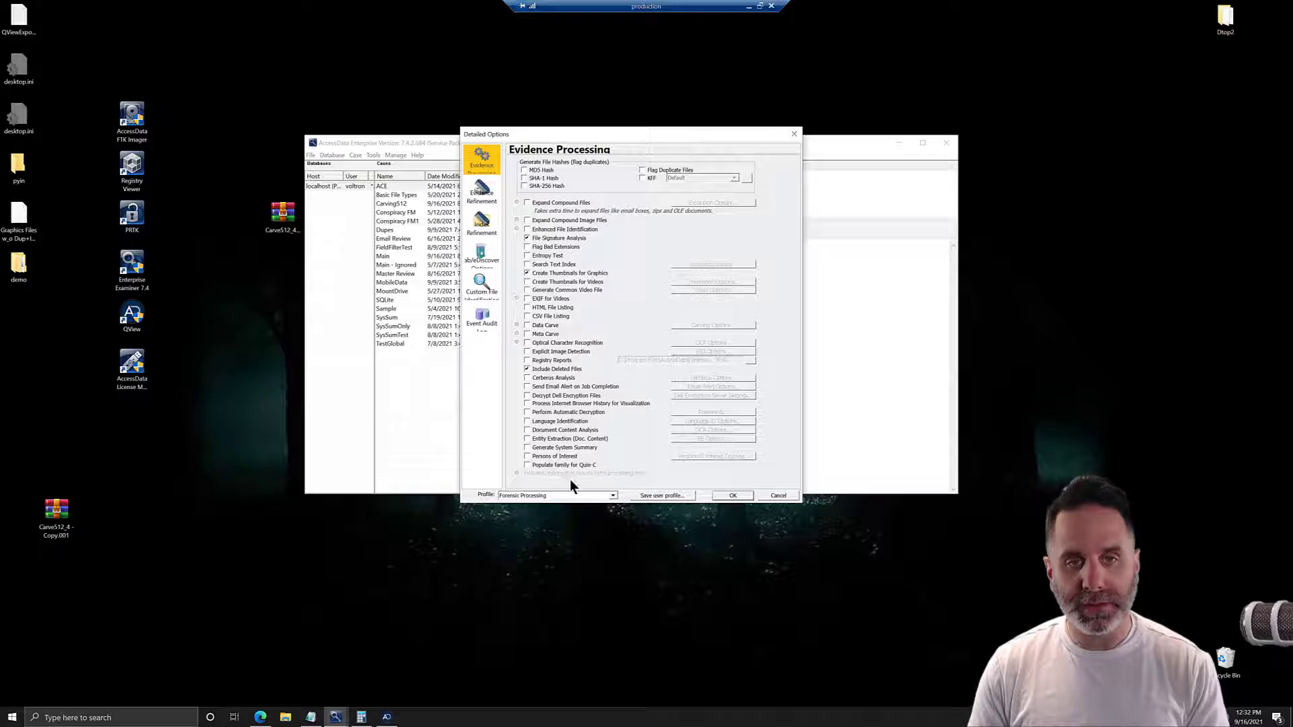
click(667, 496)
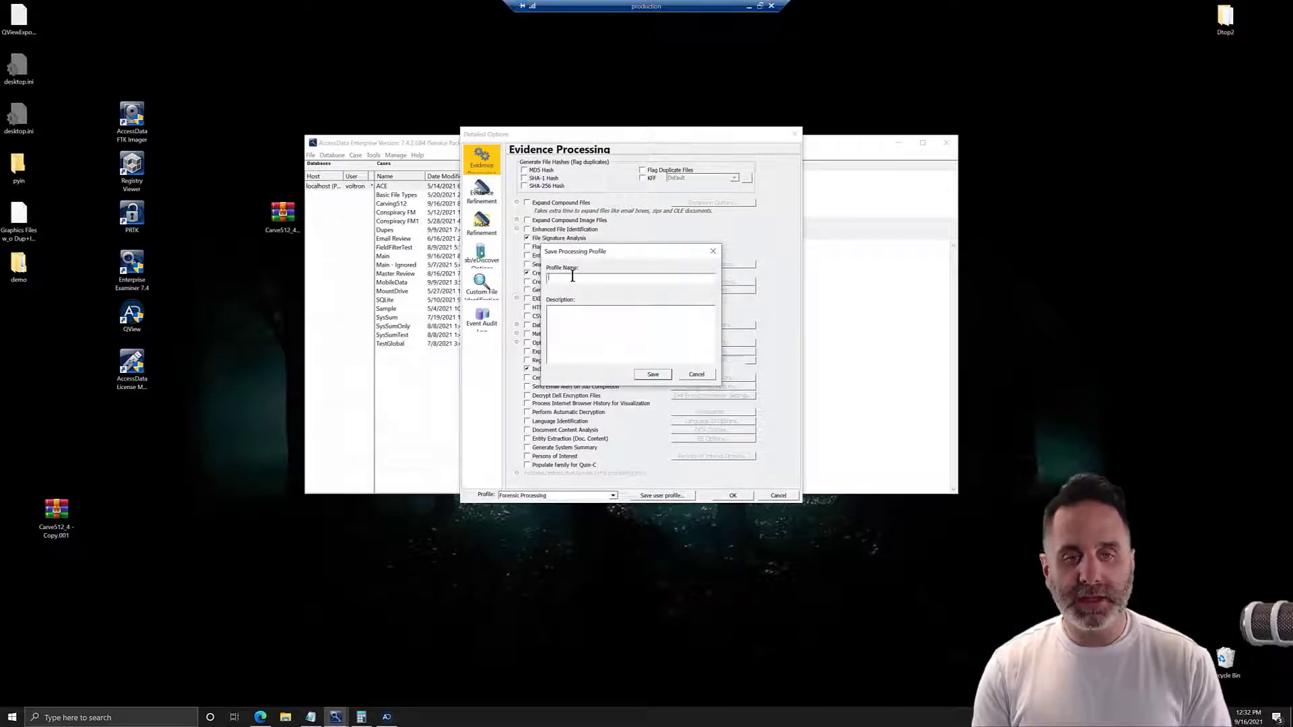
text(Basic Graphics)
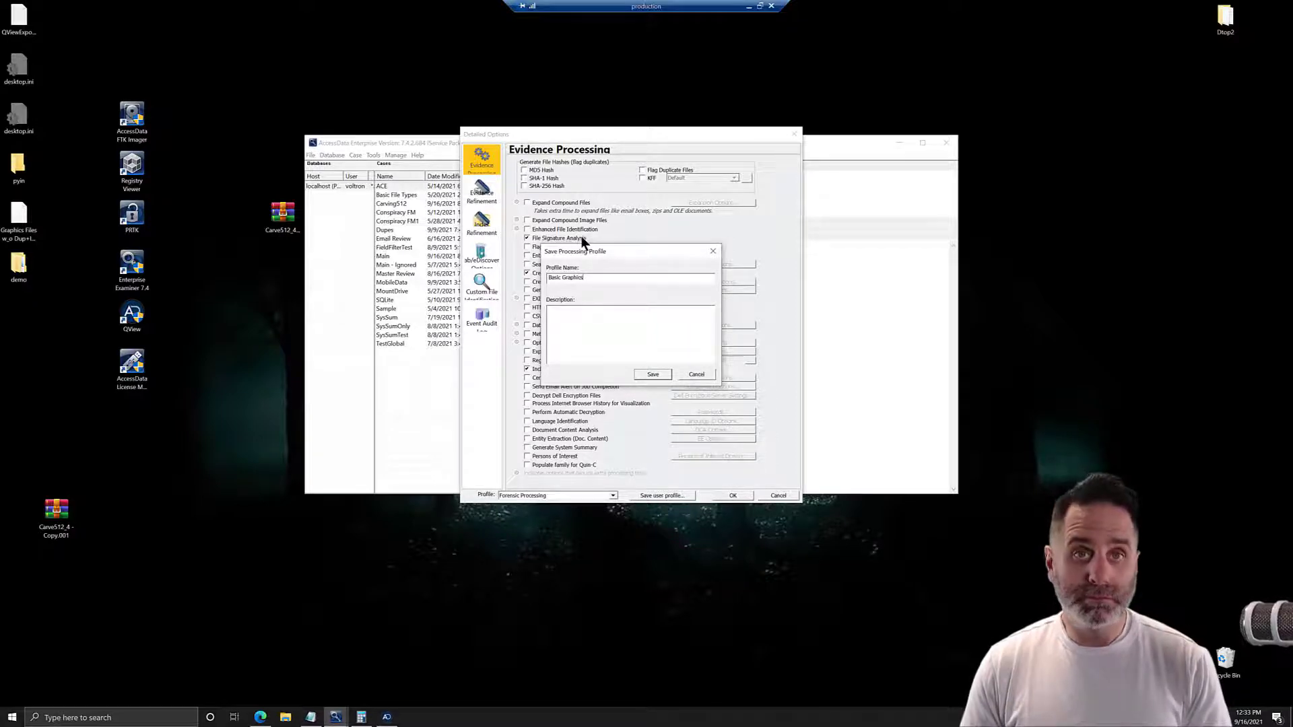
click(652, 374)
click(688, 438)
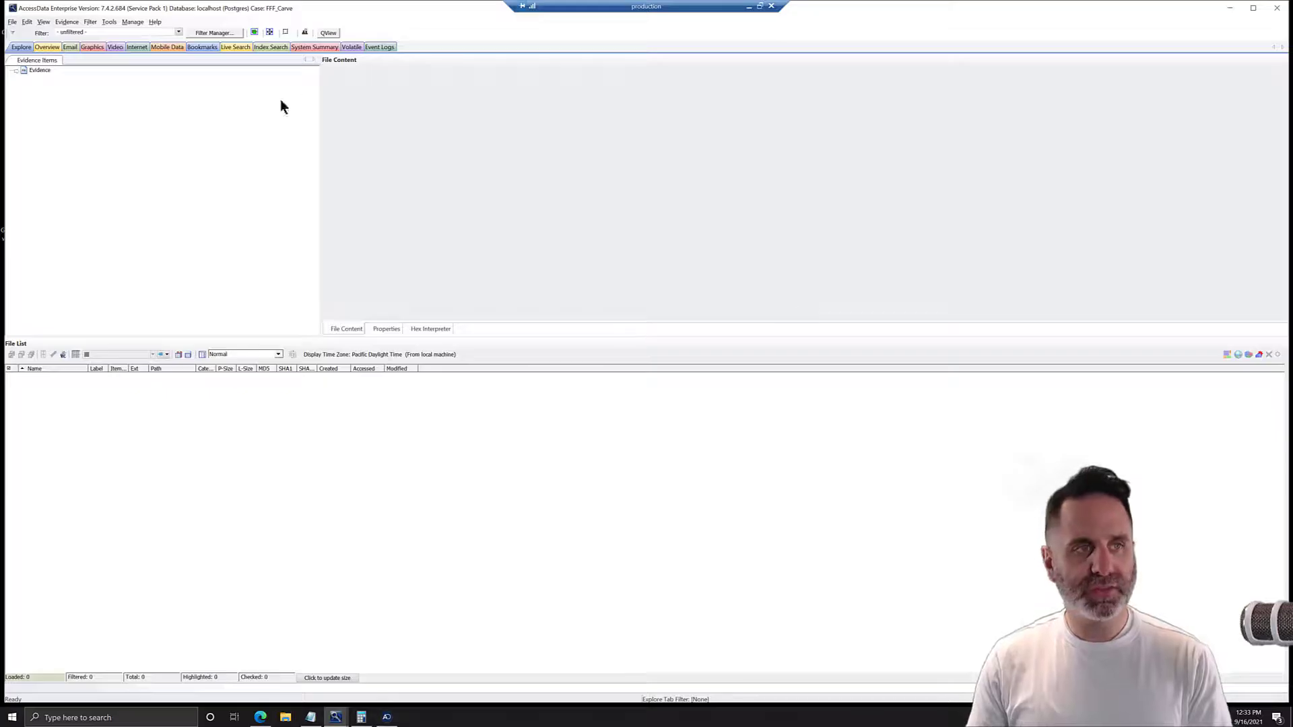
Step: Add the acquired image Carve512_4.001 from the Desktop as evidence
click(66, 22)
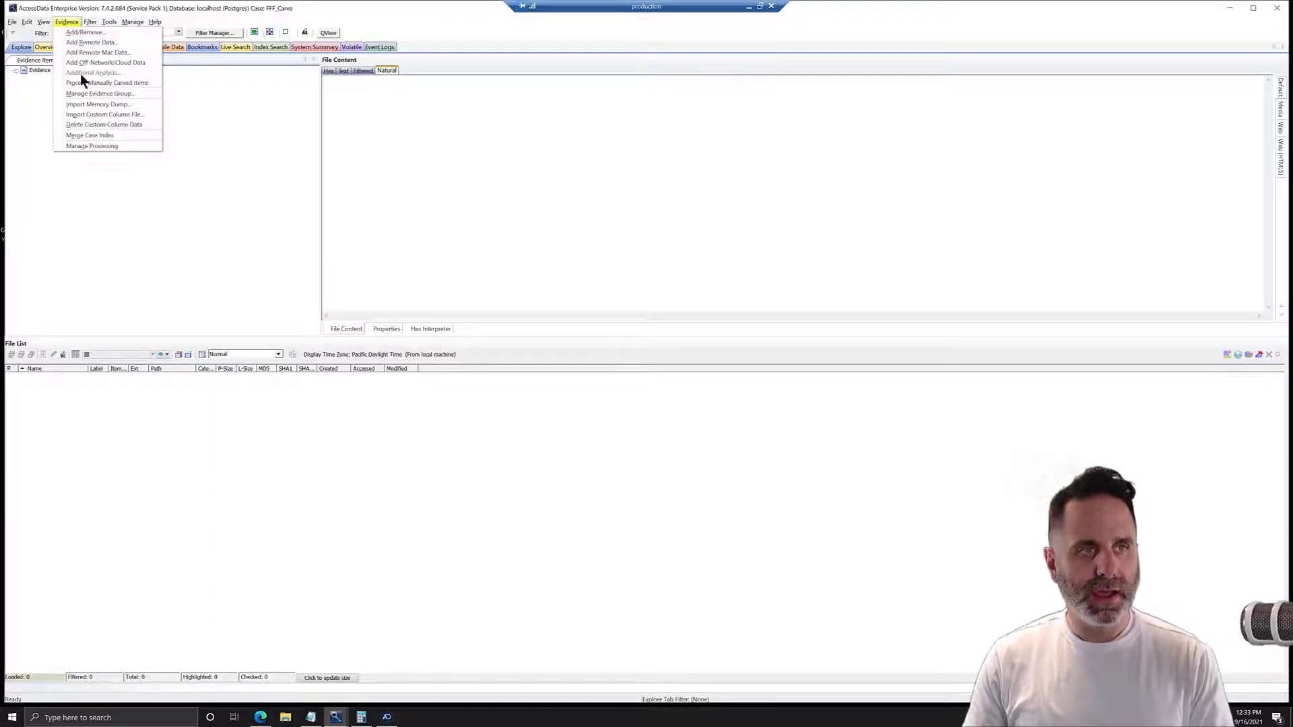
click(84, 32)
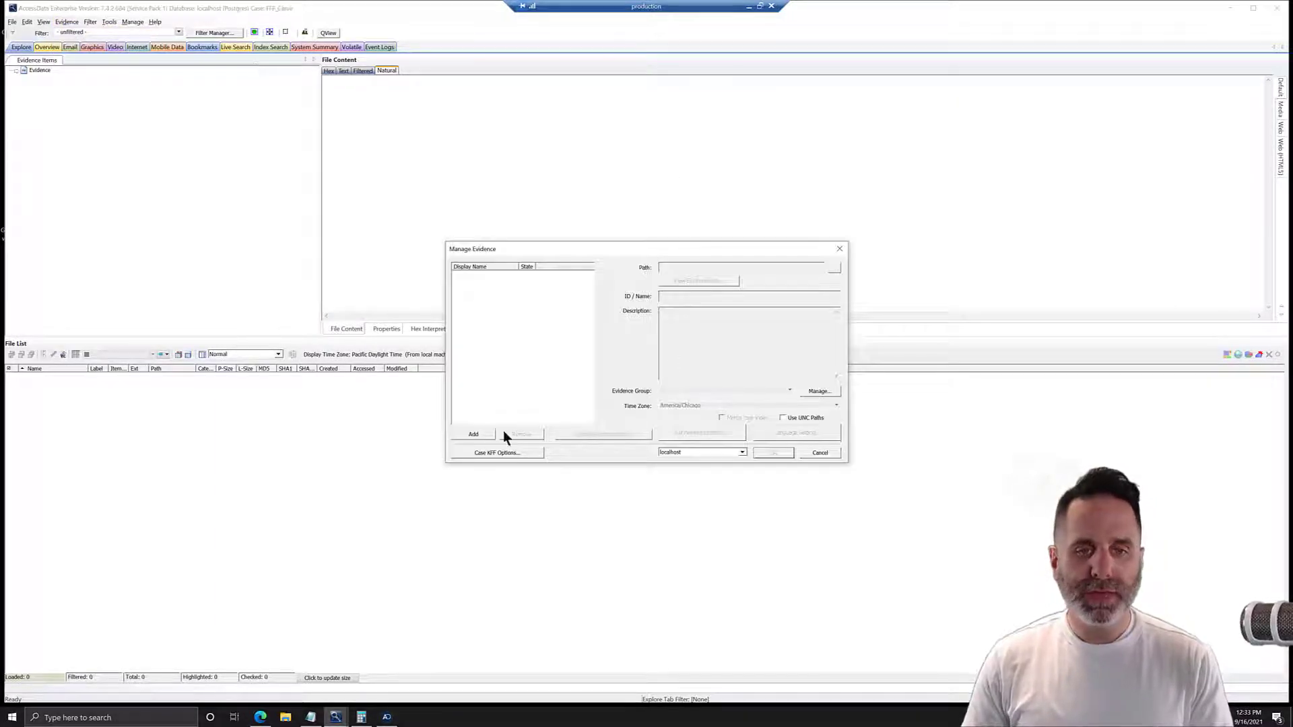
click(474, 434)
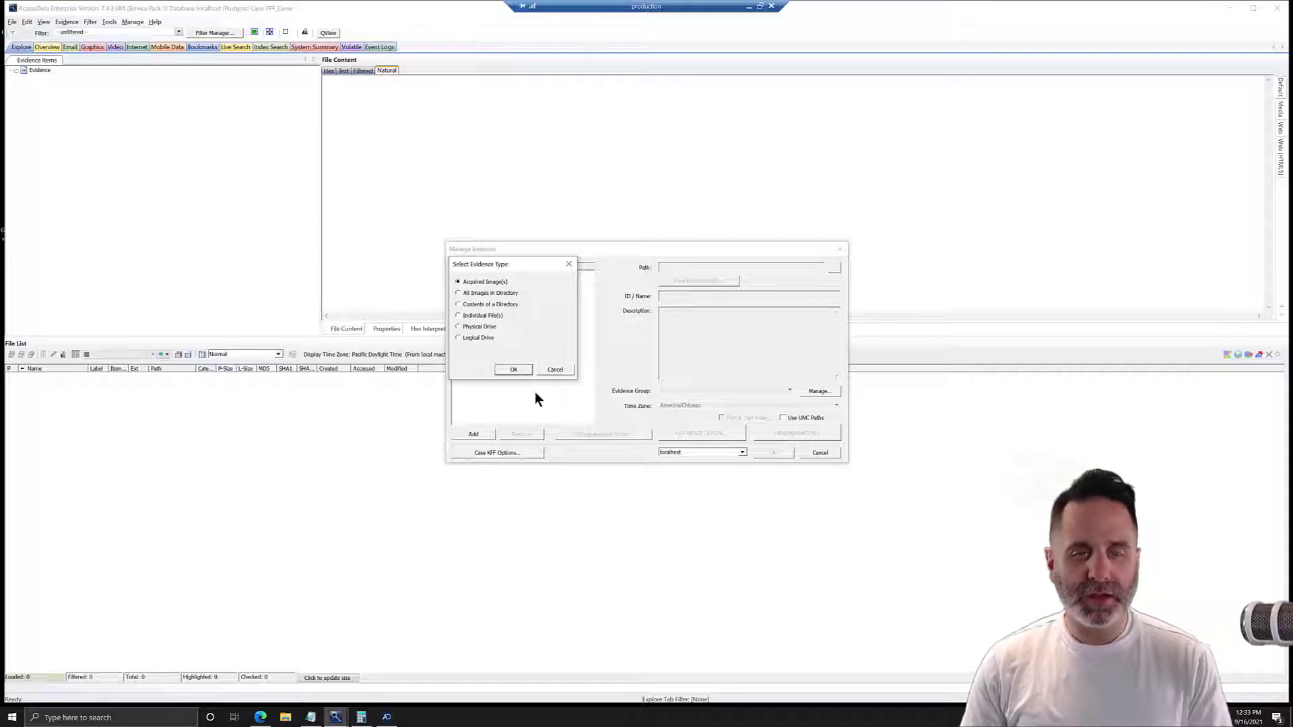
click(508, 372)
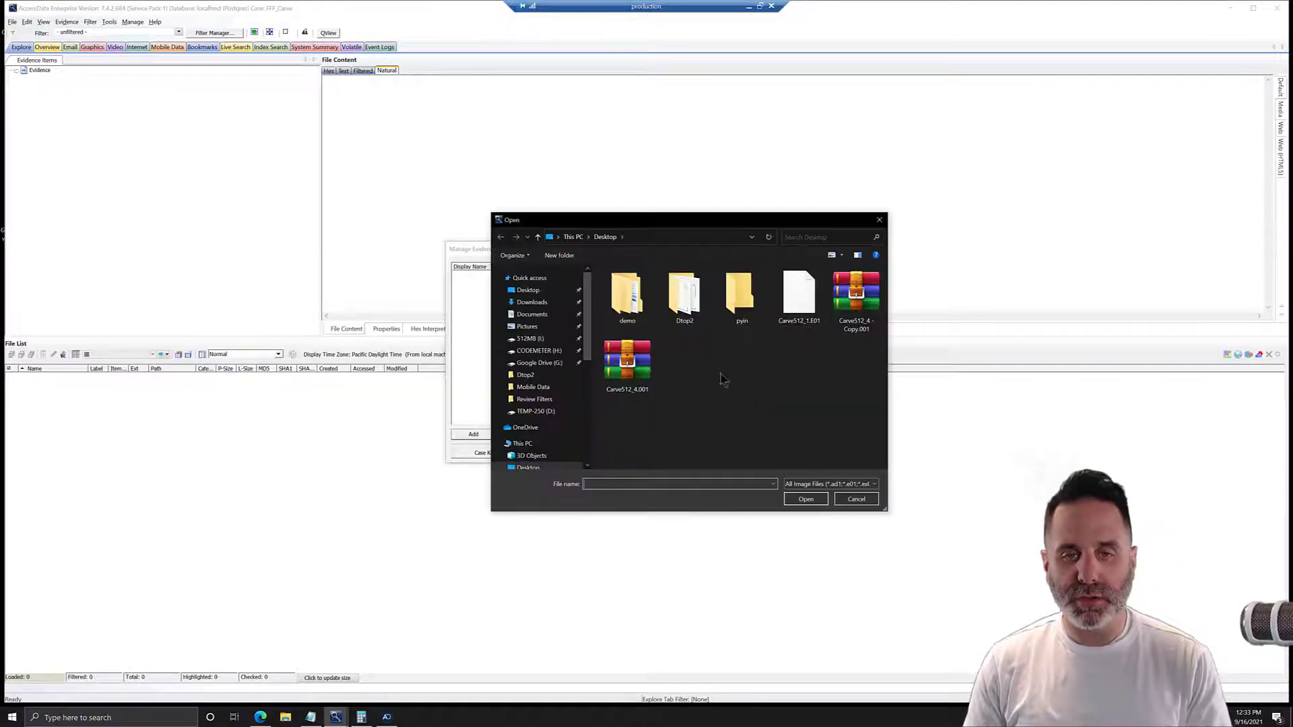
click(633, 374)
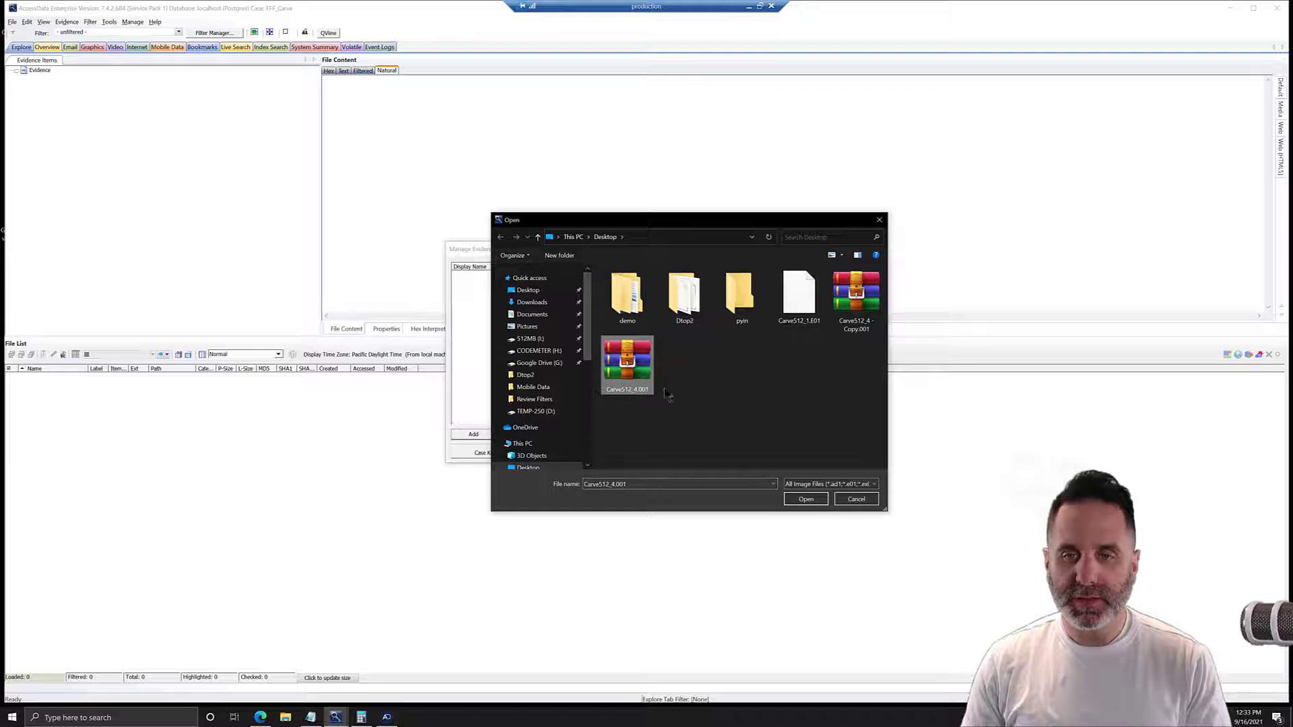
click(806, 499)
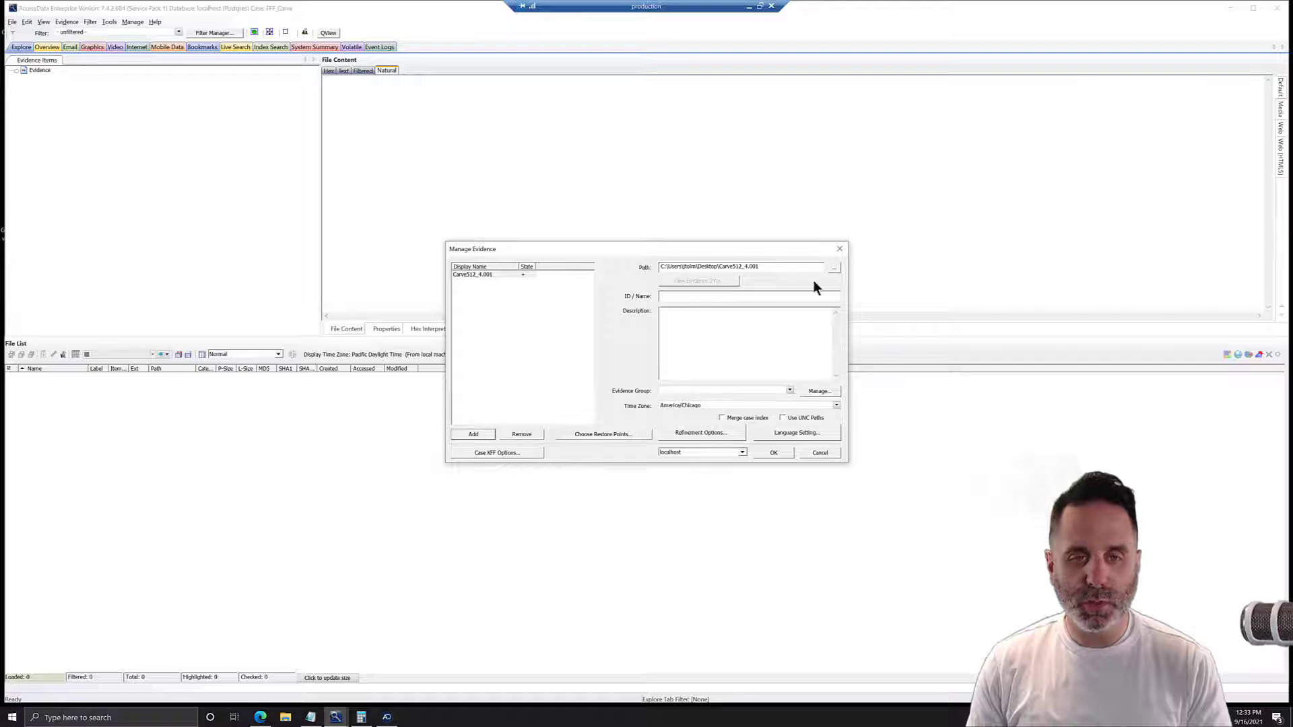
Step: Set the evidence time zone to America/Los_Angeles, process the image and close the processing status
click(700, 406)
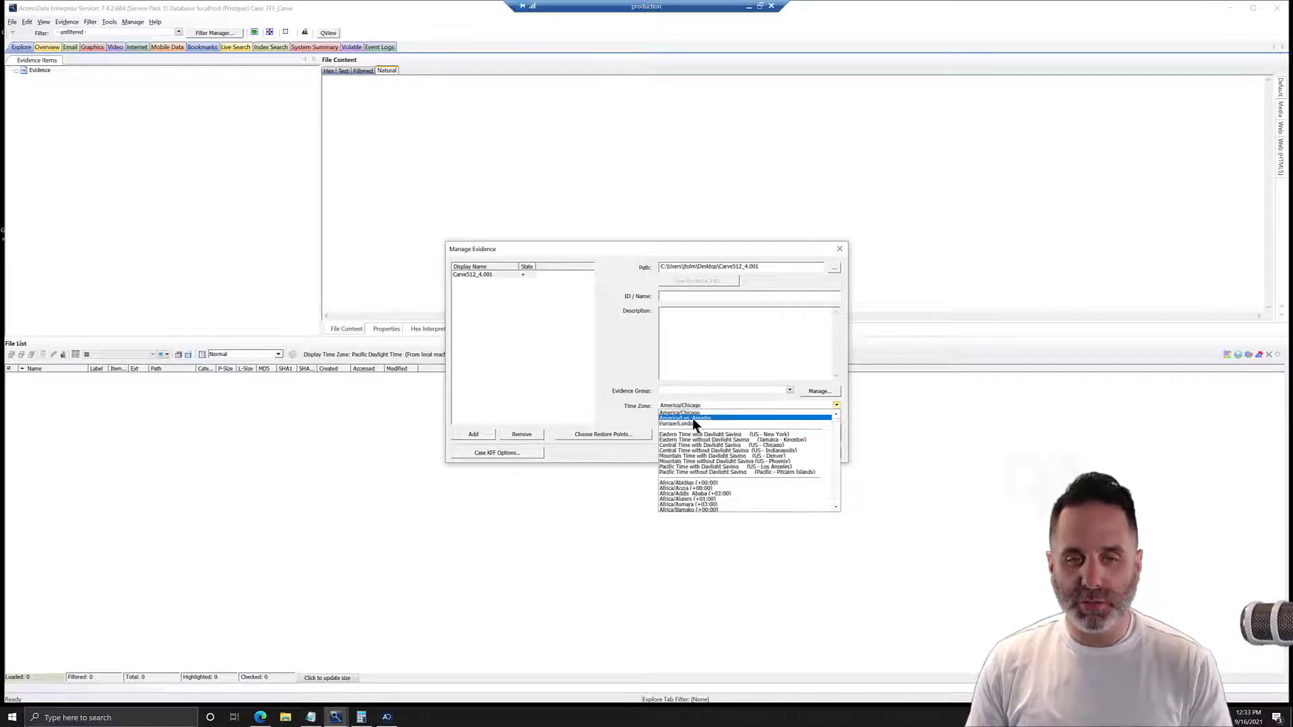
click(692, 418)
click(772, 451)
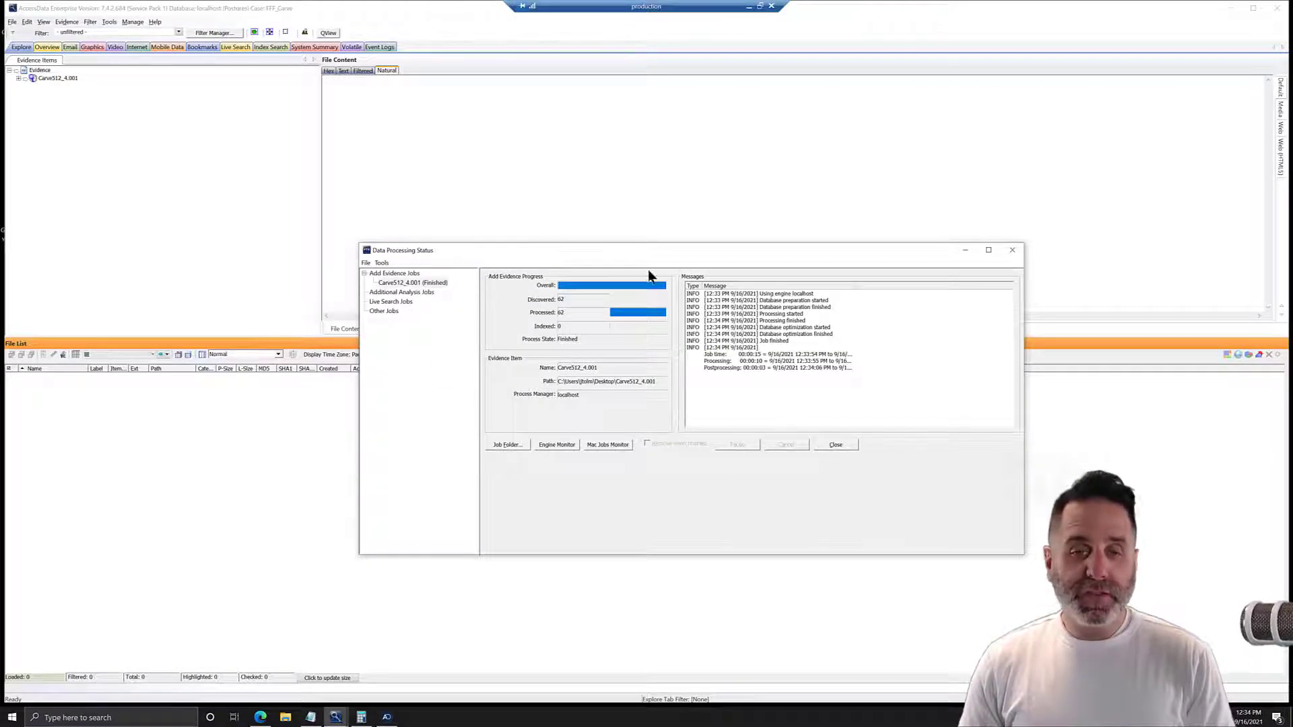
click(835, 445)
Step: Expand the Carve512_4.001 evidence down through Partition 1 and root, and list the contents of folder 1
click(17, 78)
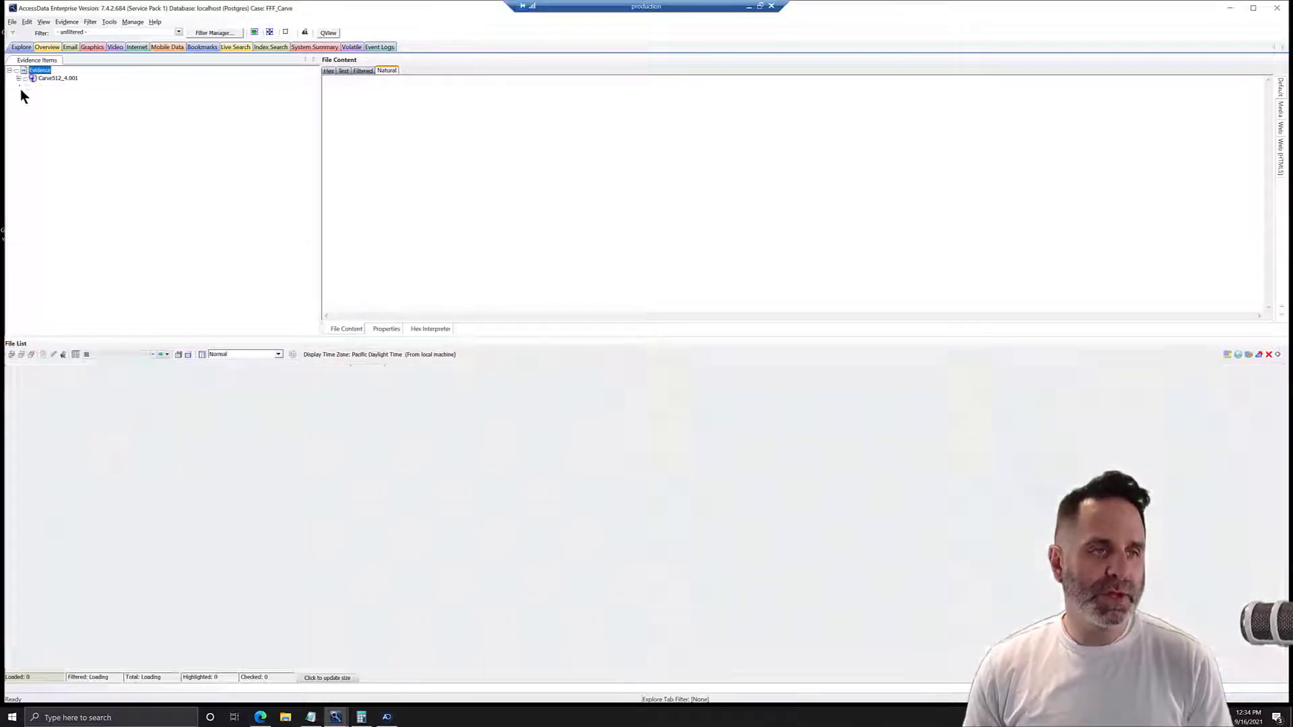
click(37, 94)
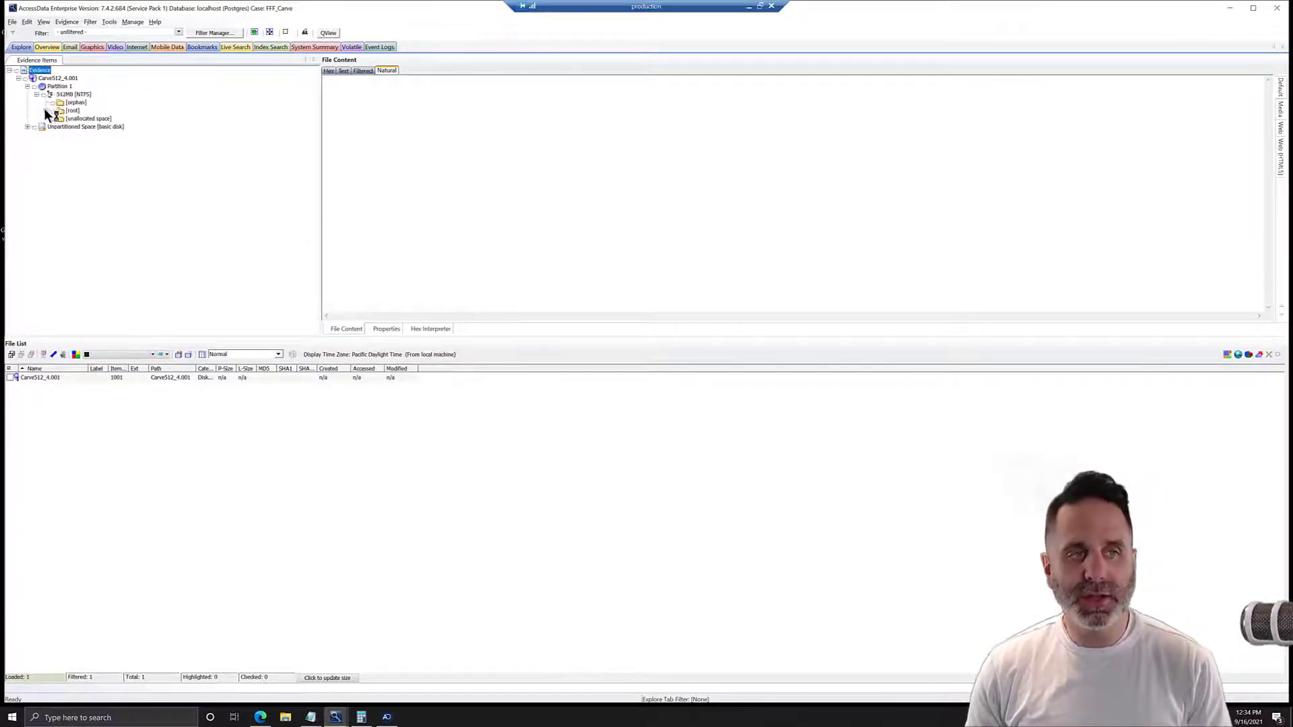
click(45, 111)
click(54, 151)
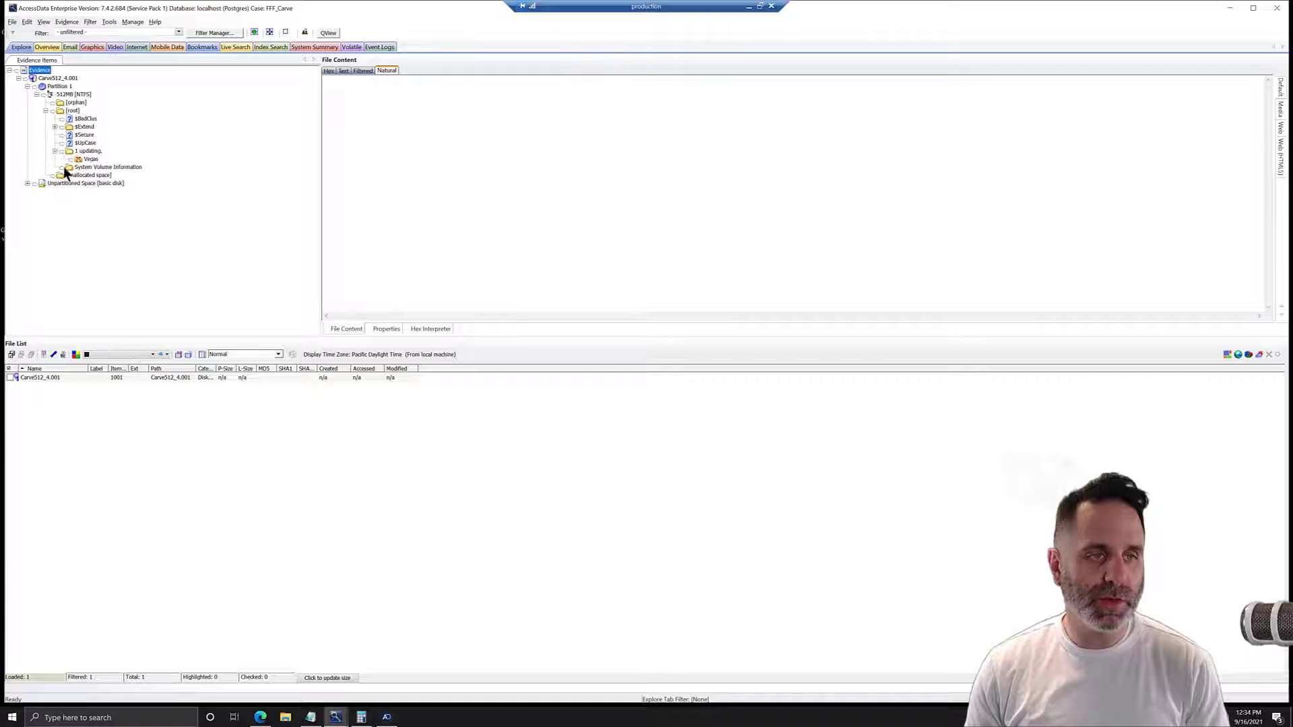
click(90, 152)
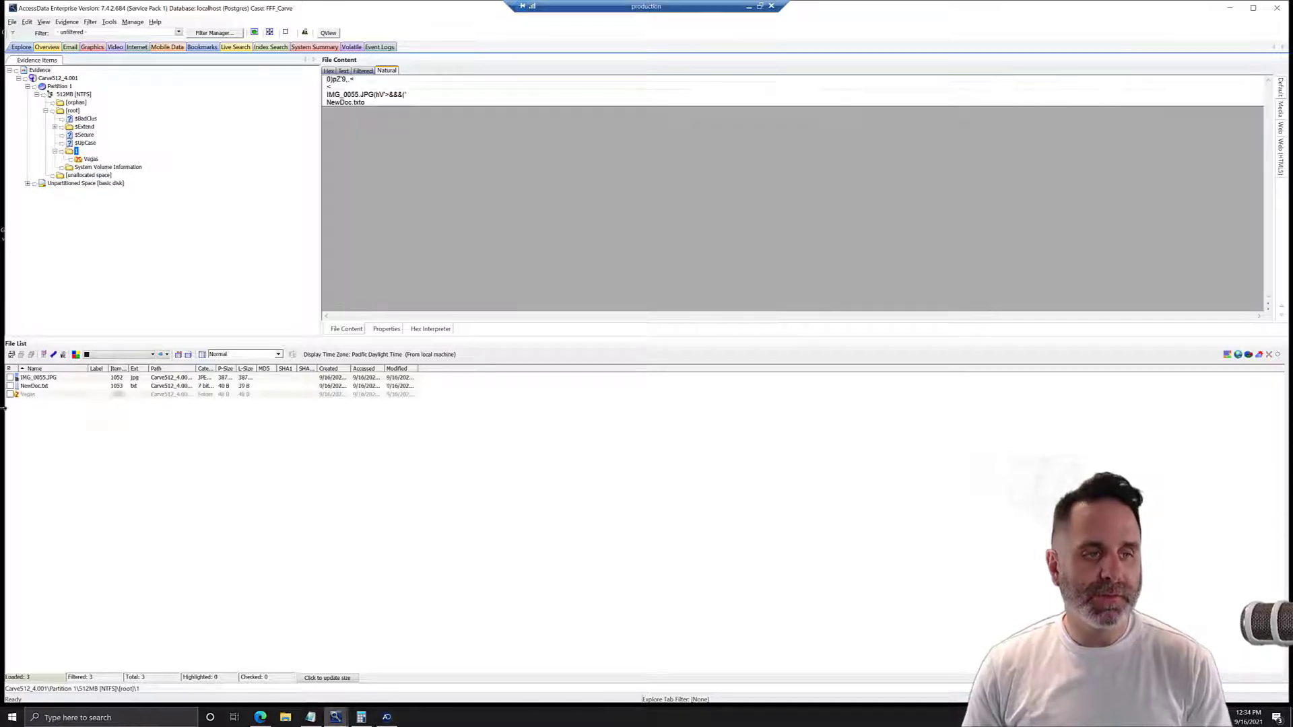
Step: Display IMG_0055.JPG from folder 1 and adjust how the picture is shown in the viewer
click(66, 378)
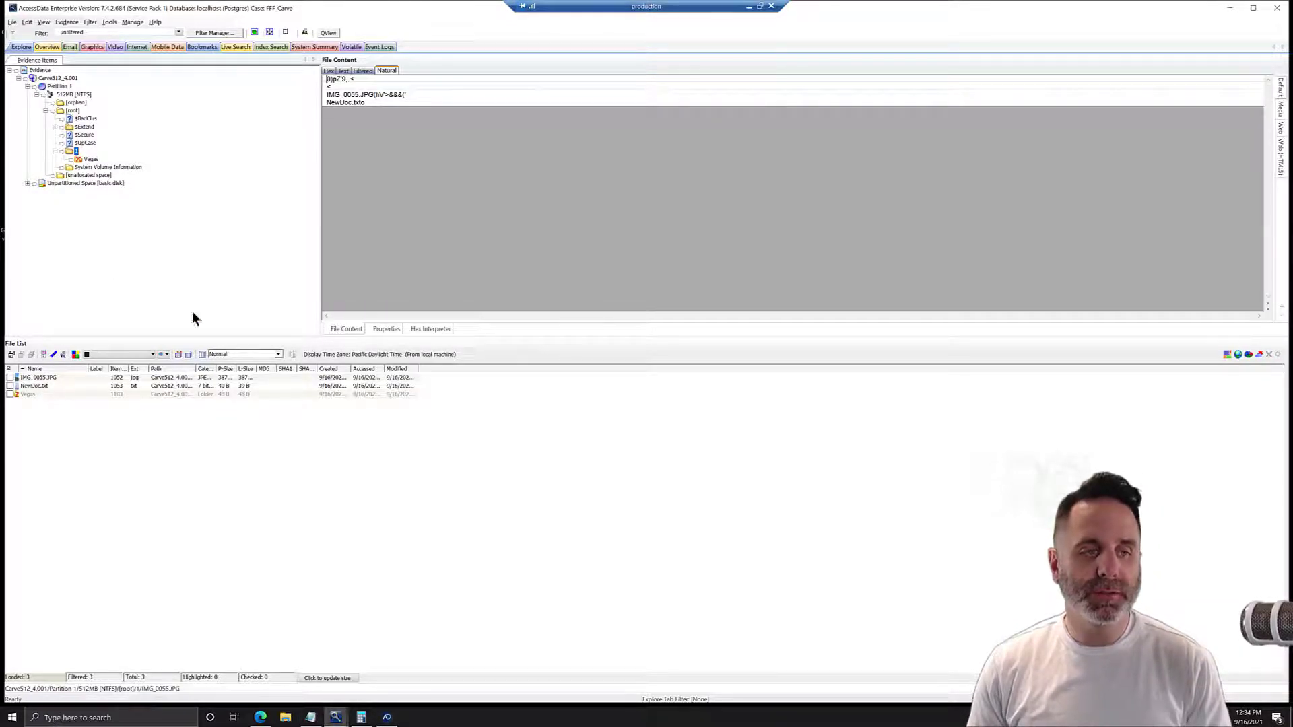
right_click(559, 160)
mouse_move(592, 200)
click(677, 224)
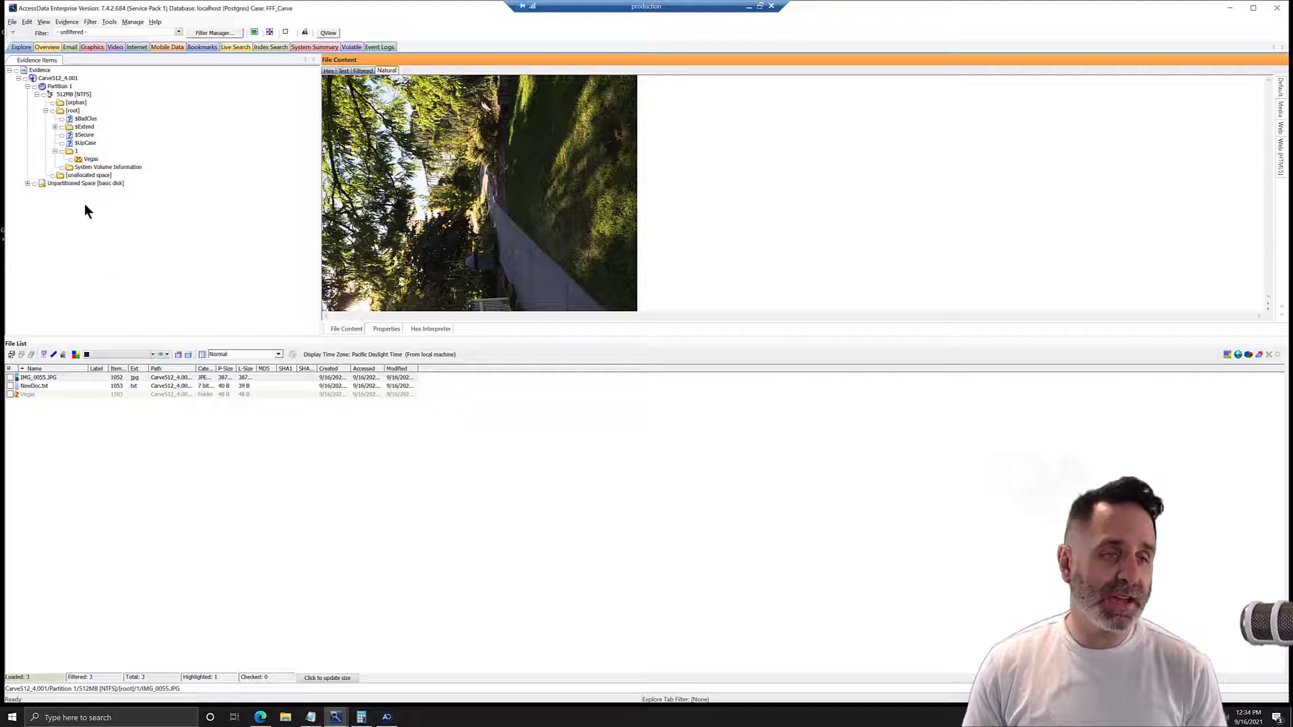
Step: Open item 001417 from the partition's unallocated space in hex view
click(83, 174)
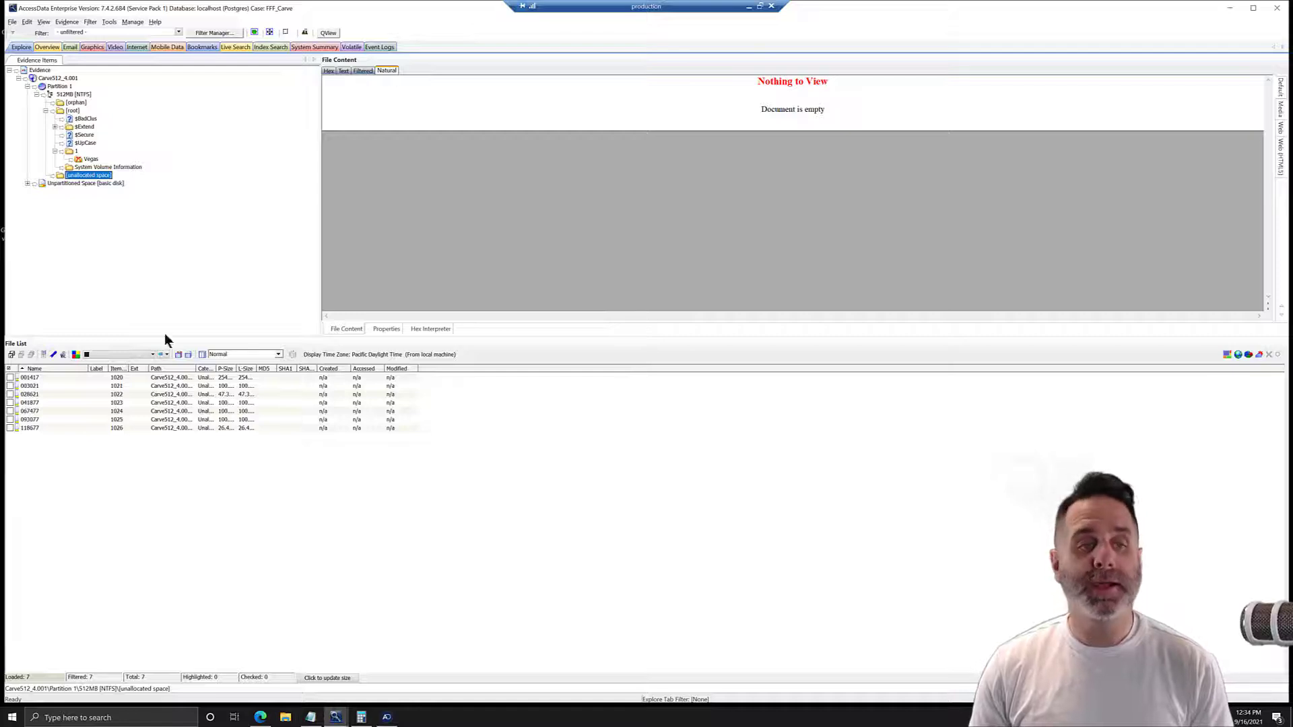
click(87, 376)
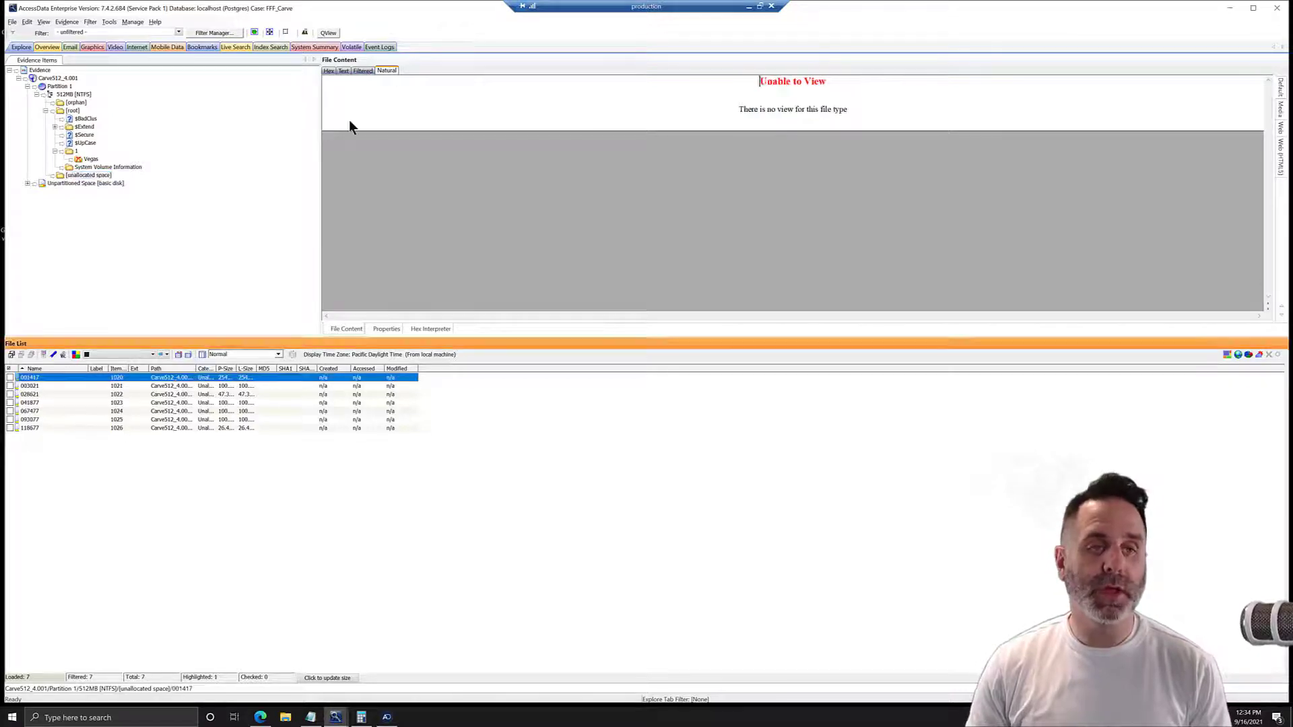
click(328, 70)
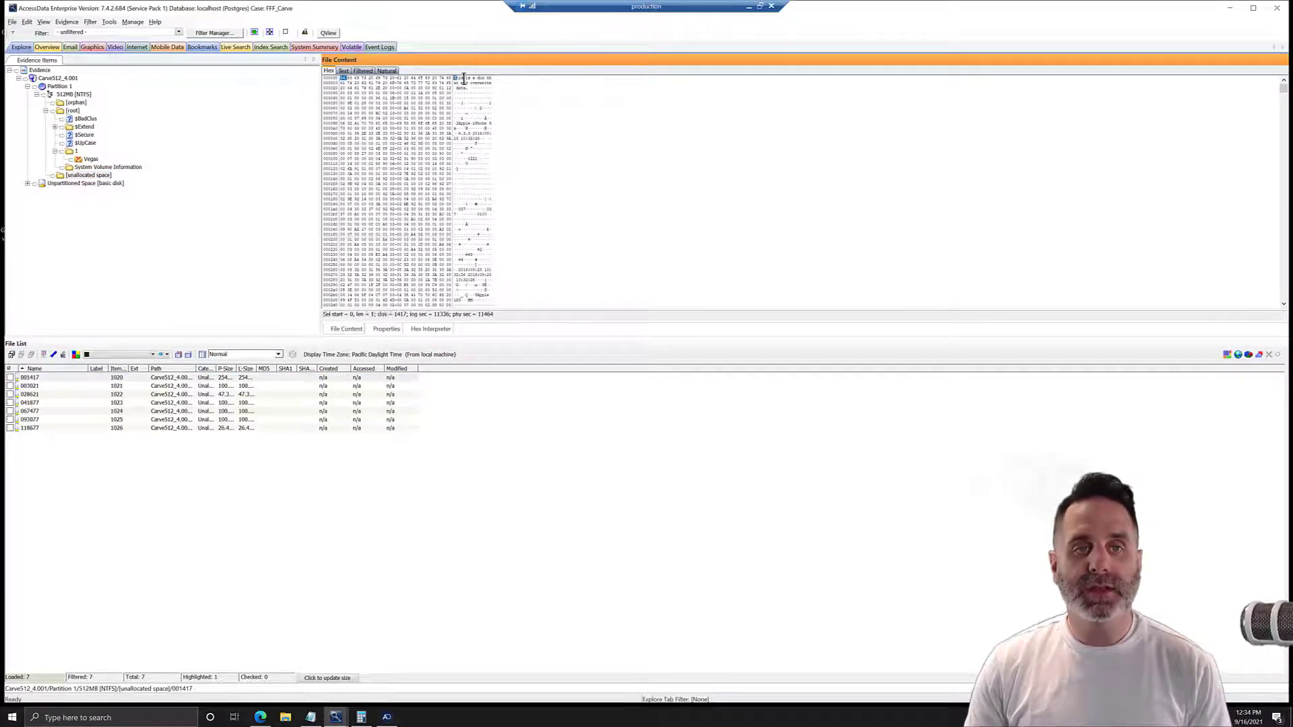
Step: Examine the beginning of item 001417's hex data for readable text and embedded date strings
drag(454, 79, 500, 101)
click(493, 135)
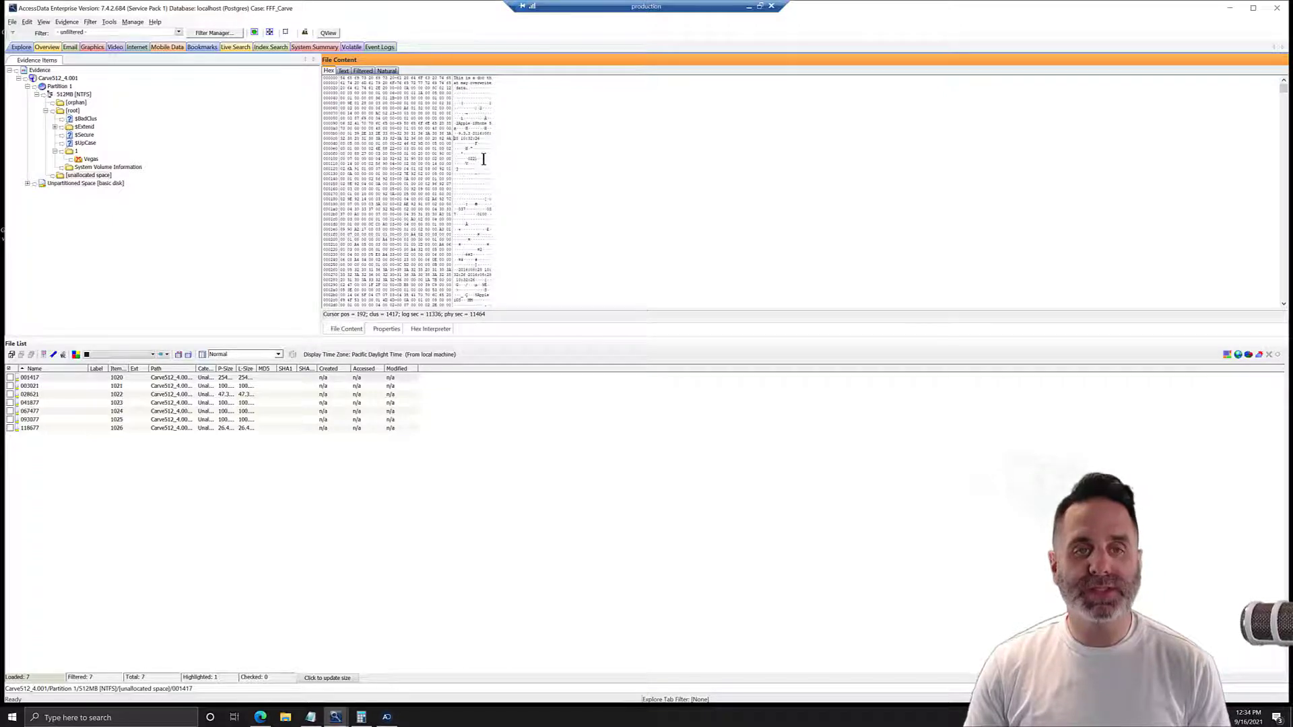
mouse_move(469, 128)
mouse_down()
mouse_move(494, 134)
mouse_move(477, 133)
mouse_up()
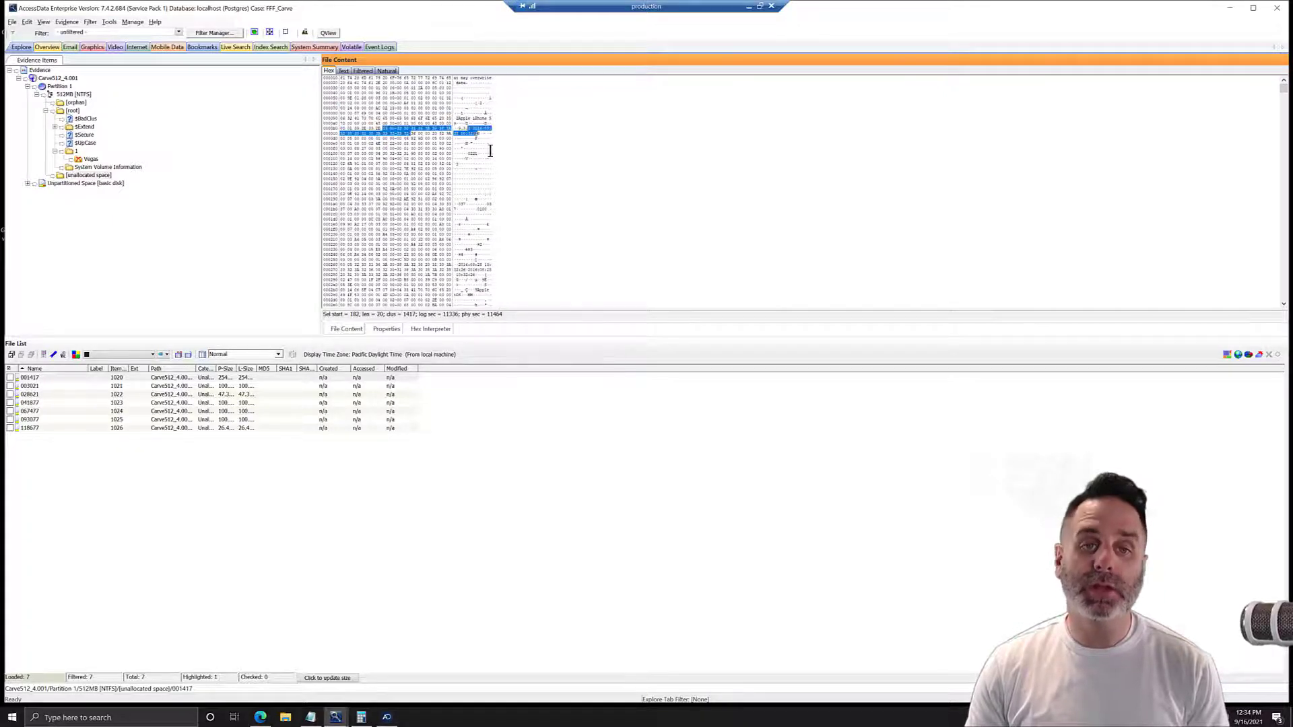
scroll(465, 263, down, 3)
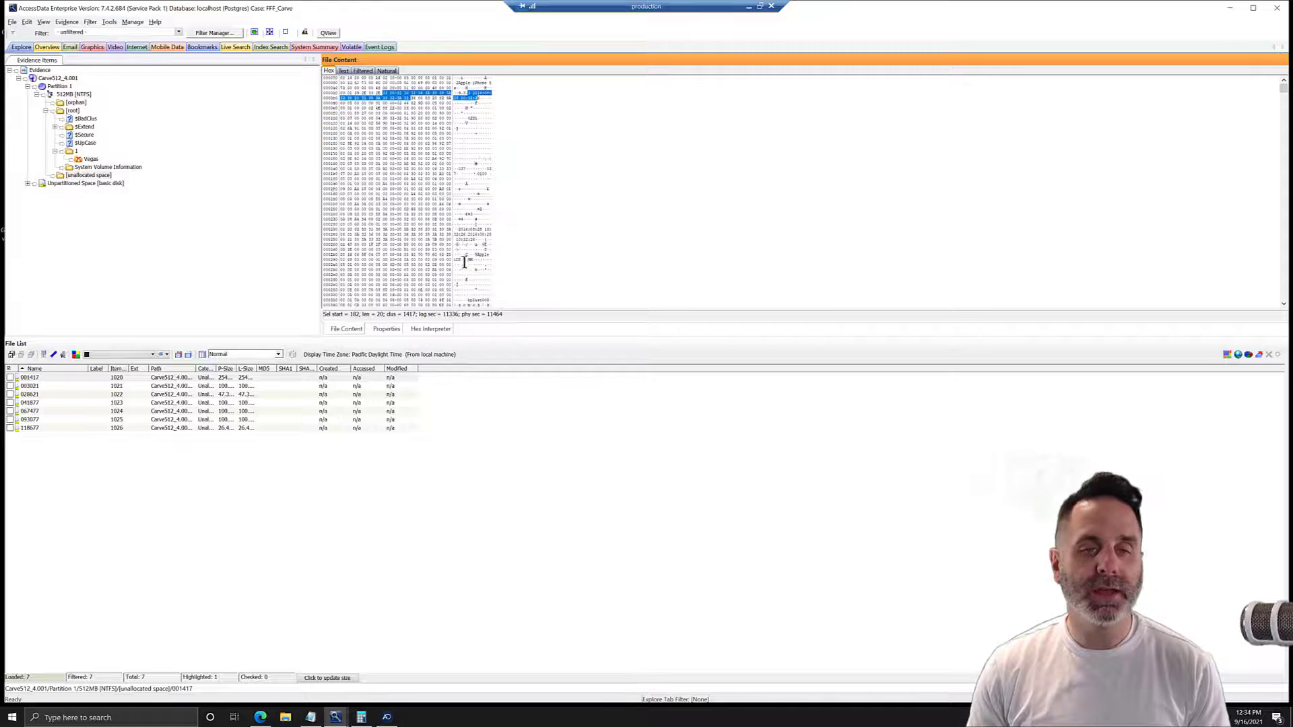
scroll(466, 269, up, 3)
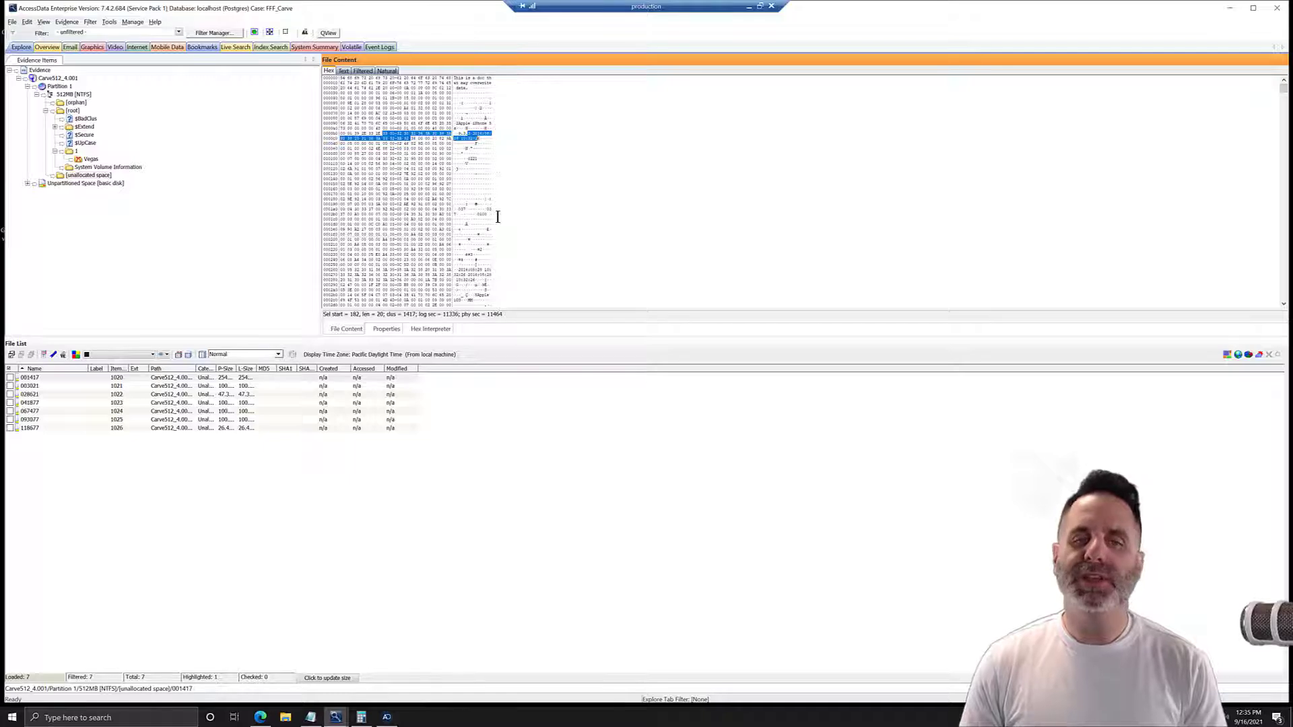
scroll(418, 207, down, 3)
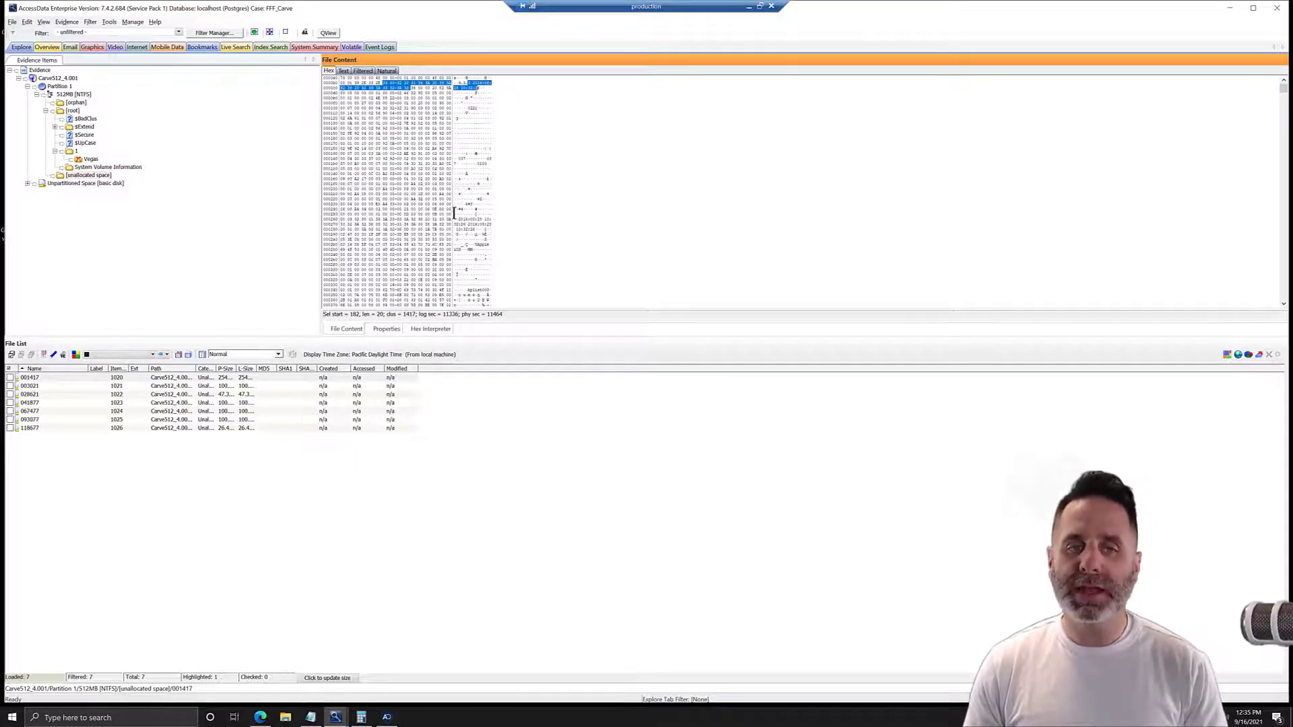
scroll(472, 236, up, 3)
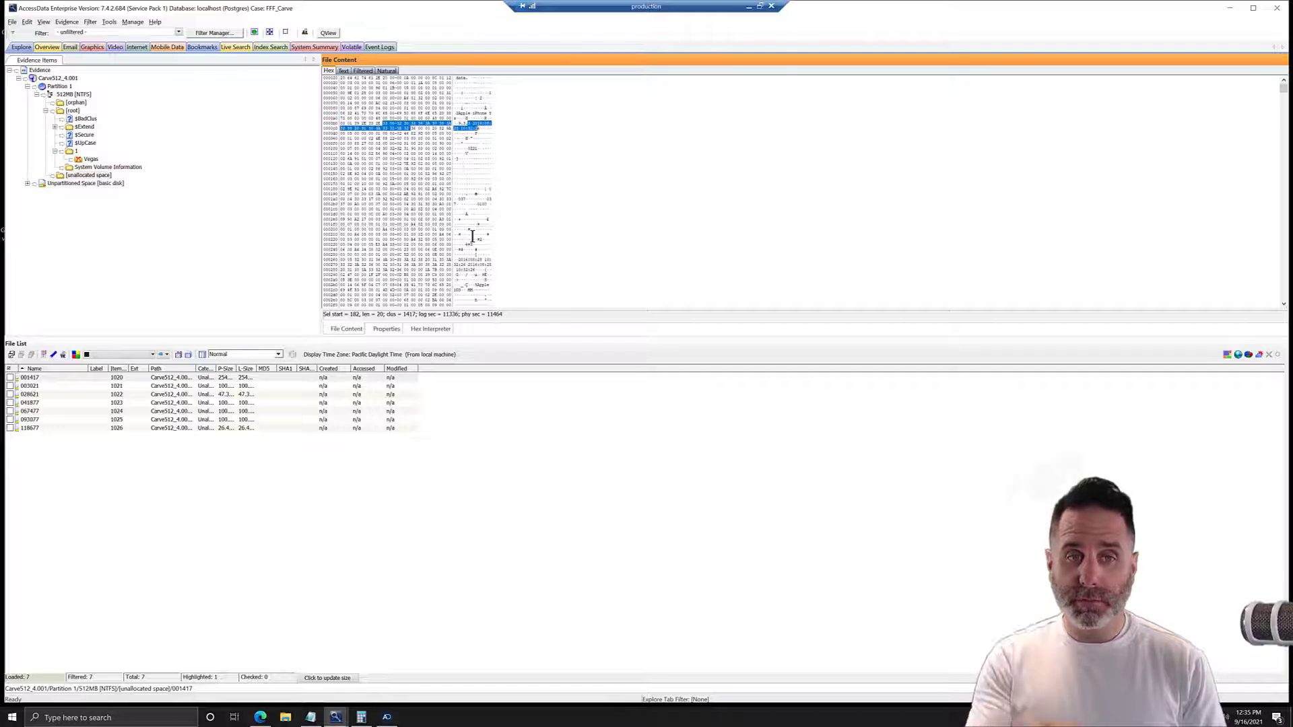
Step: Checkmark unallocated item 001417 and the picture IMG_0055.JPG in folder 1
click(10, 377)
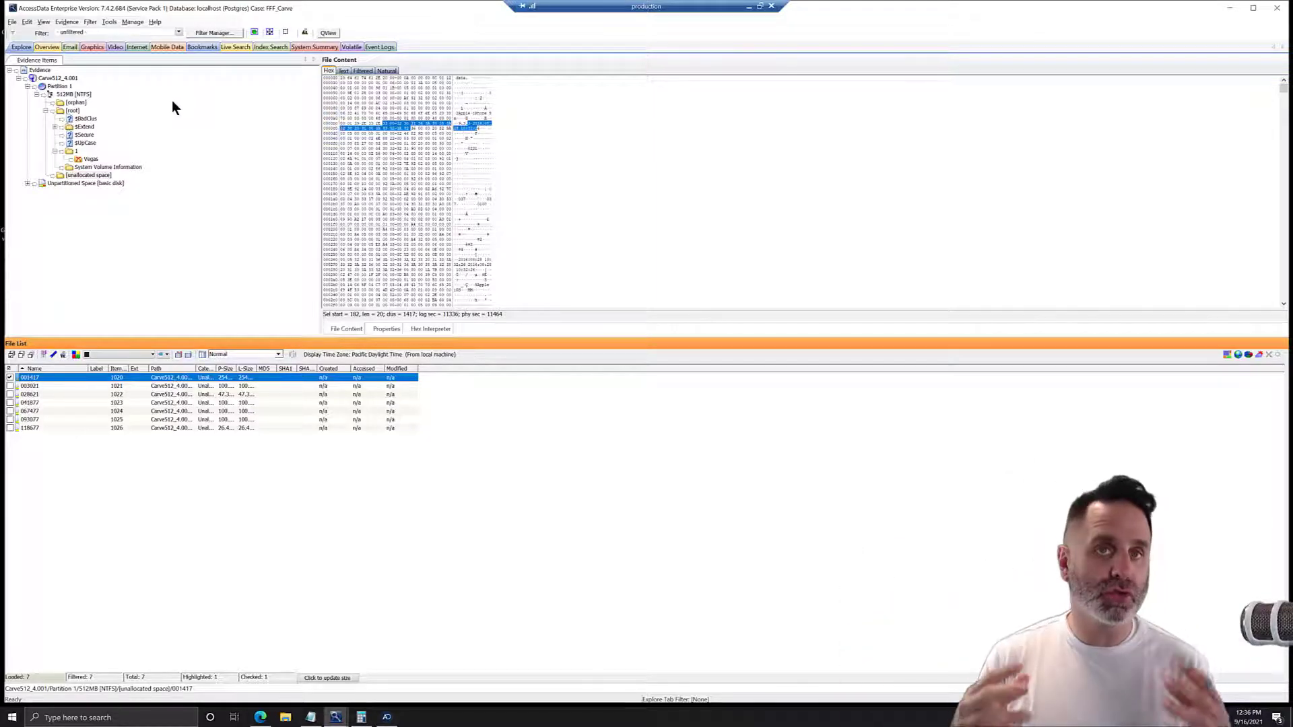
click(76, 153)
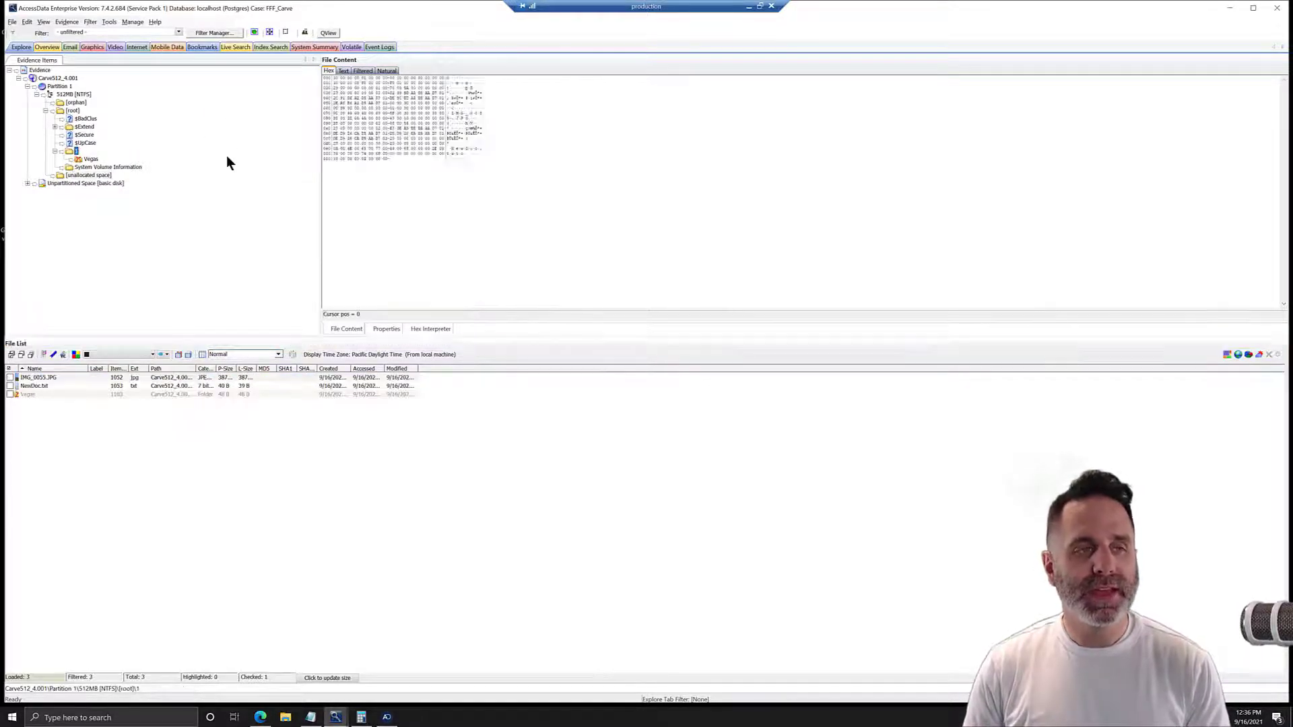
click(25, 379)
click(9, 377)
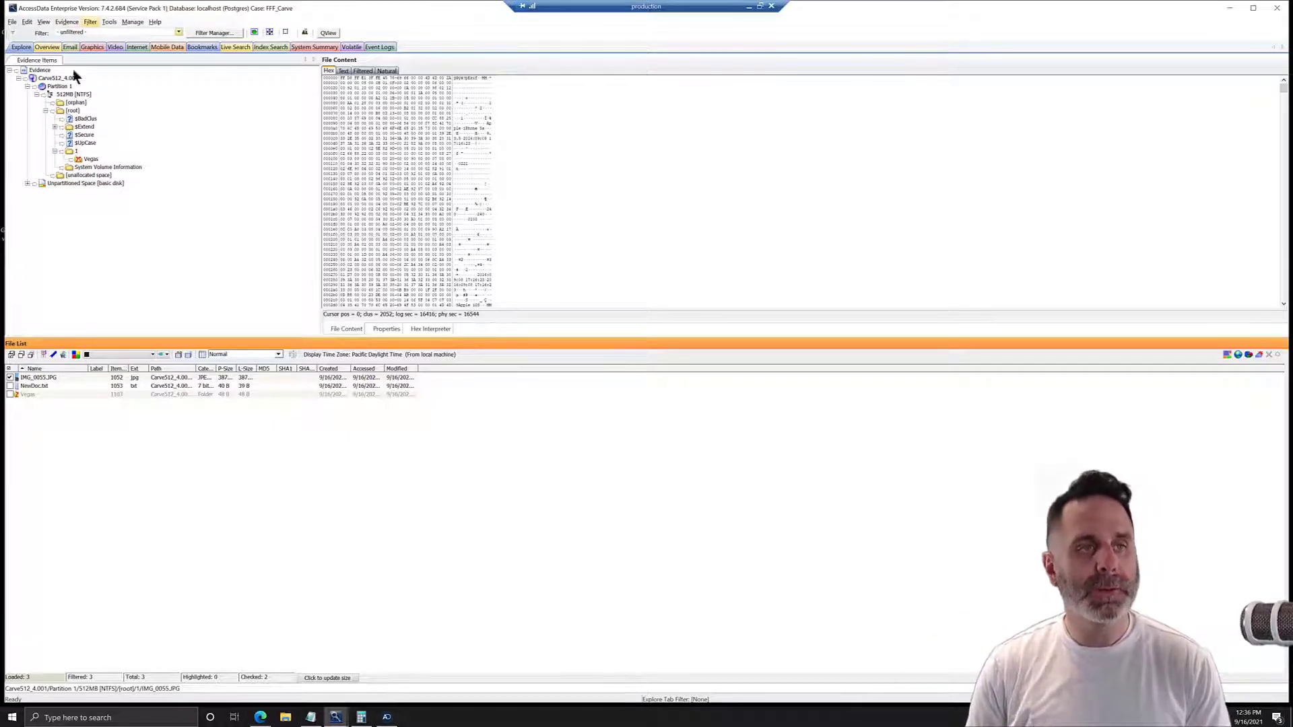
Step: Set up an additional analysis with data carving enabled and JPEG Files as the only type to carve
click(71, 22)
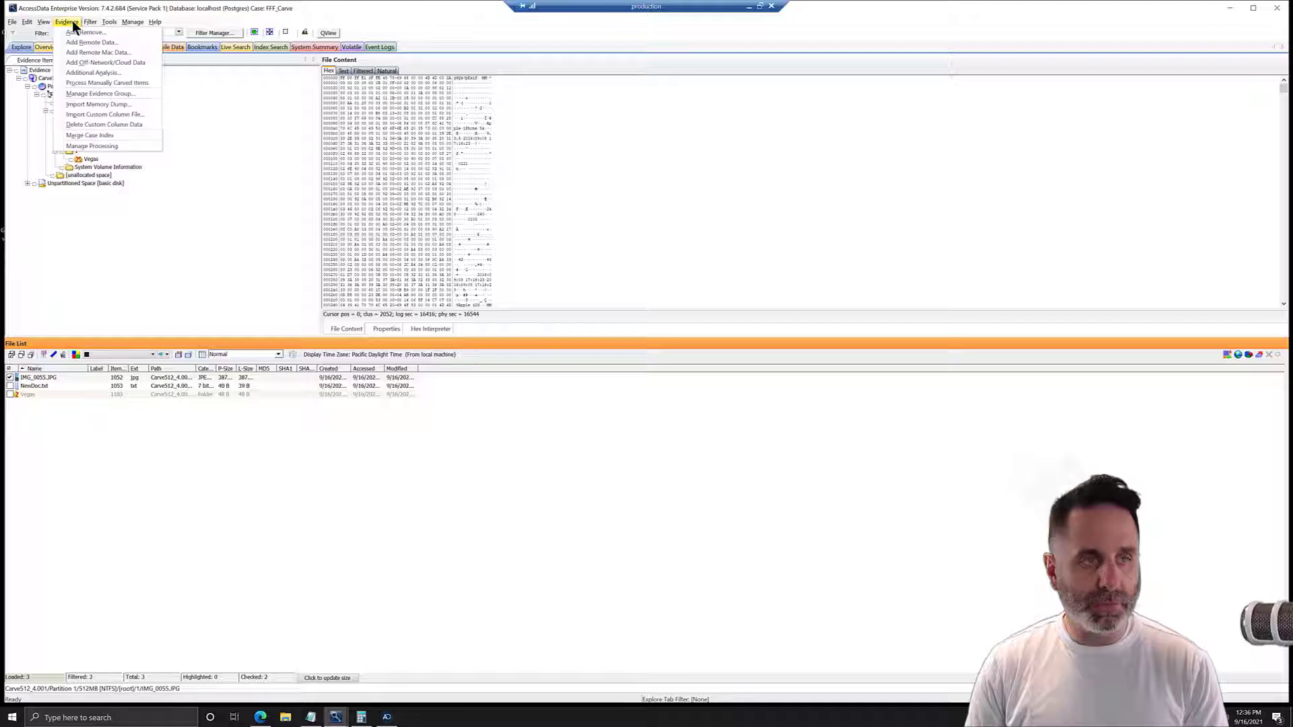
click(94, 74)
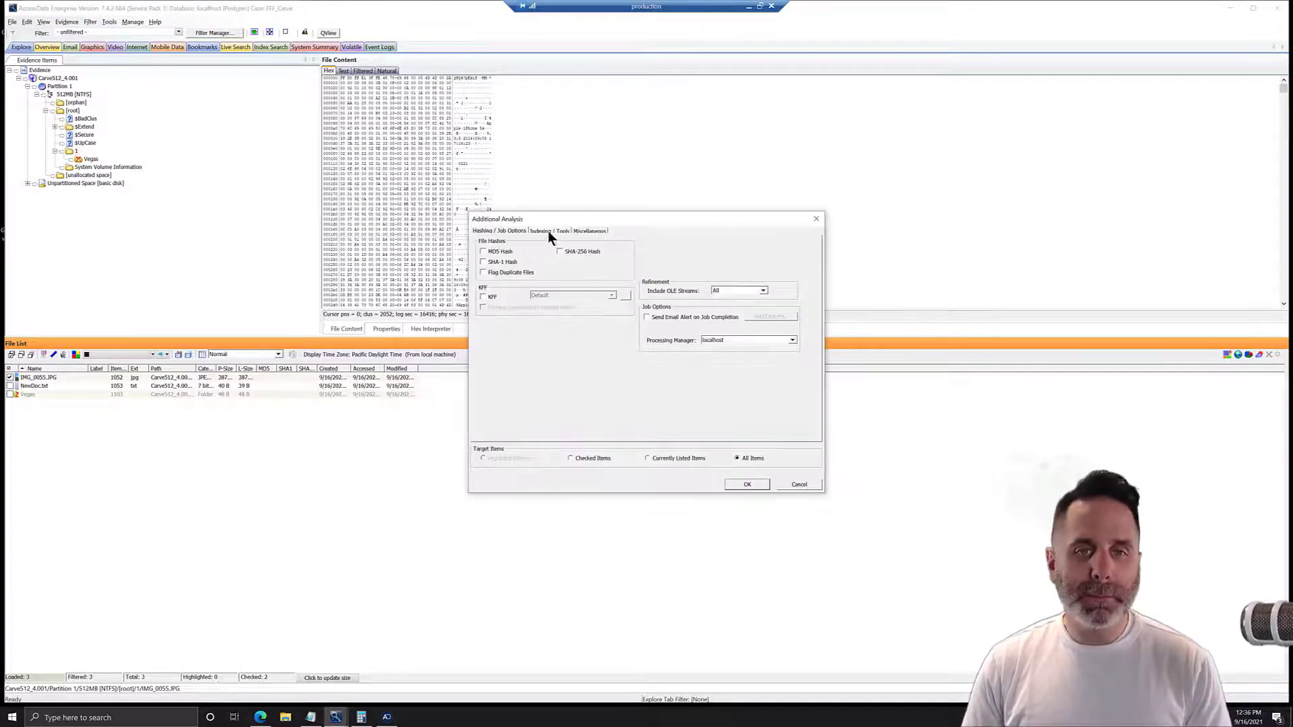
click(592, 230)
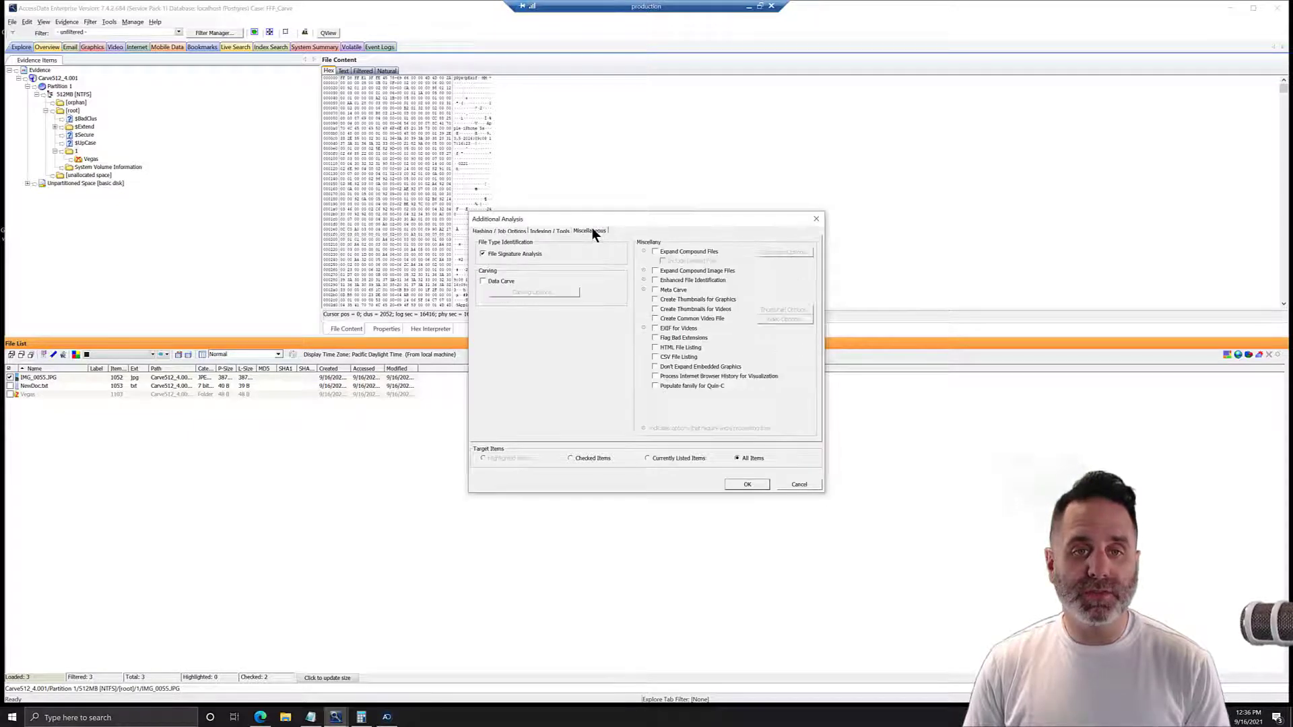
click(486, 280)
click(531, 292)
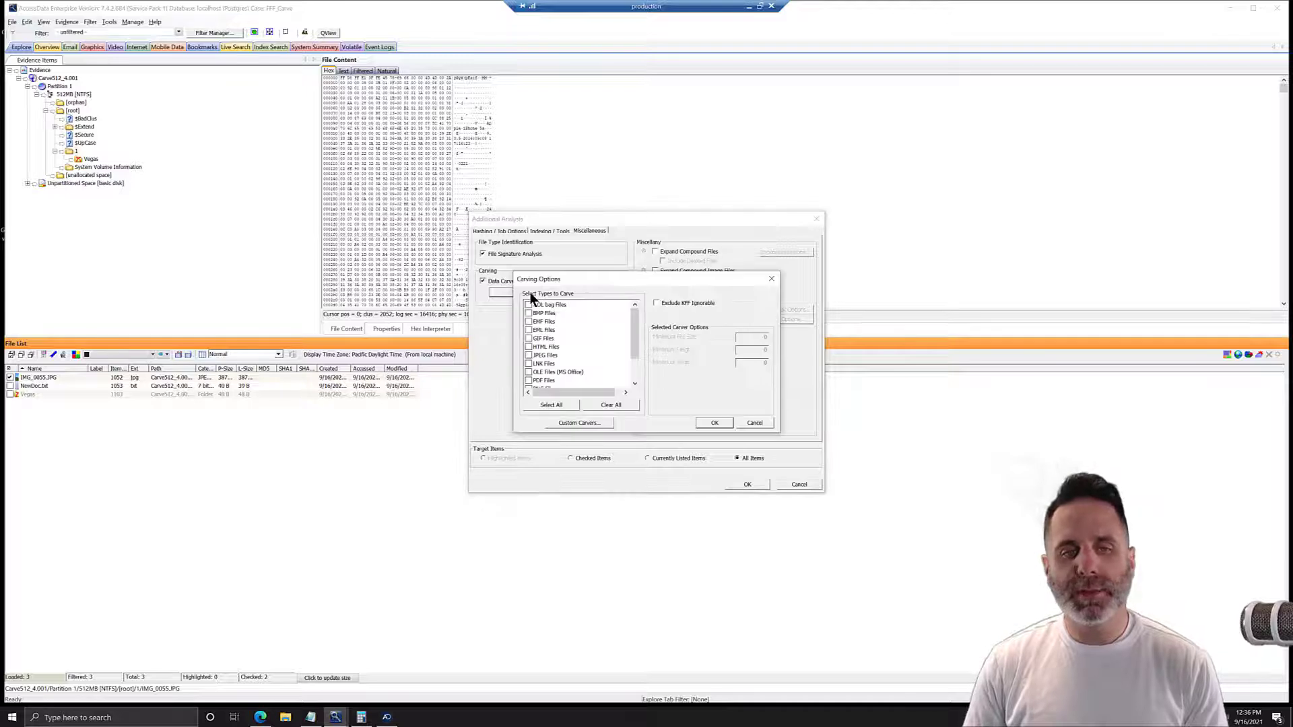
click(529, 355)
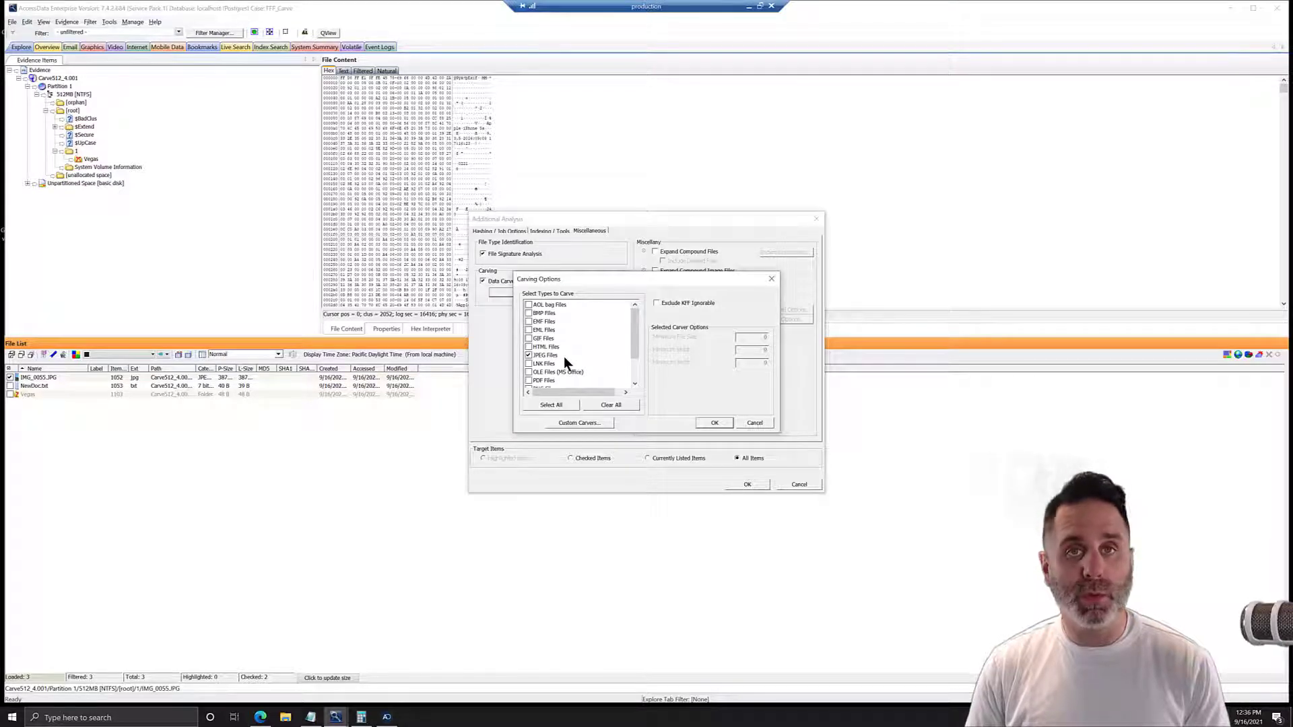
click(715, 423)
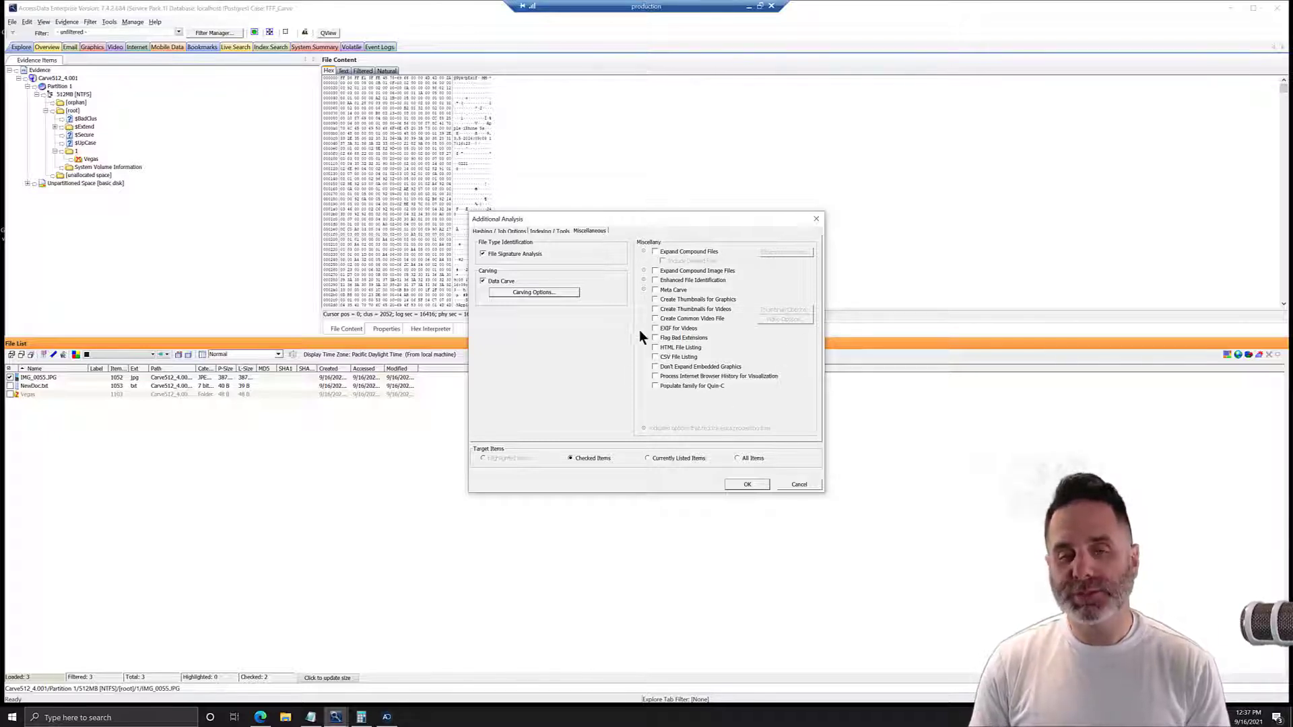
Step: Review the remaining analysis options, run the job on Checked Items, and close the processing status once it finishes
click(539, 231)
click(589, 231)
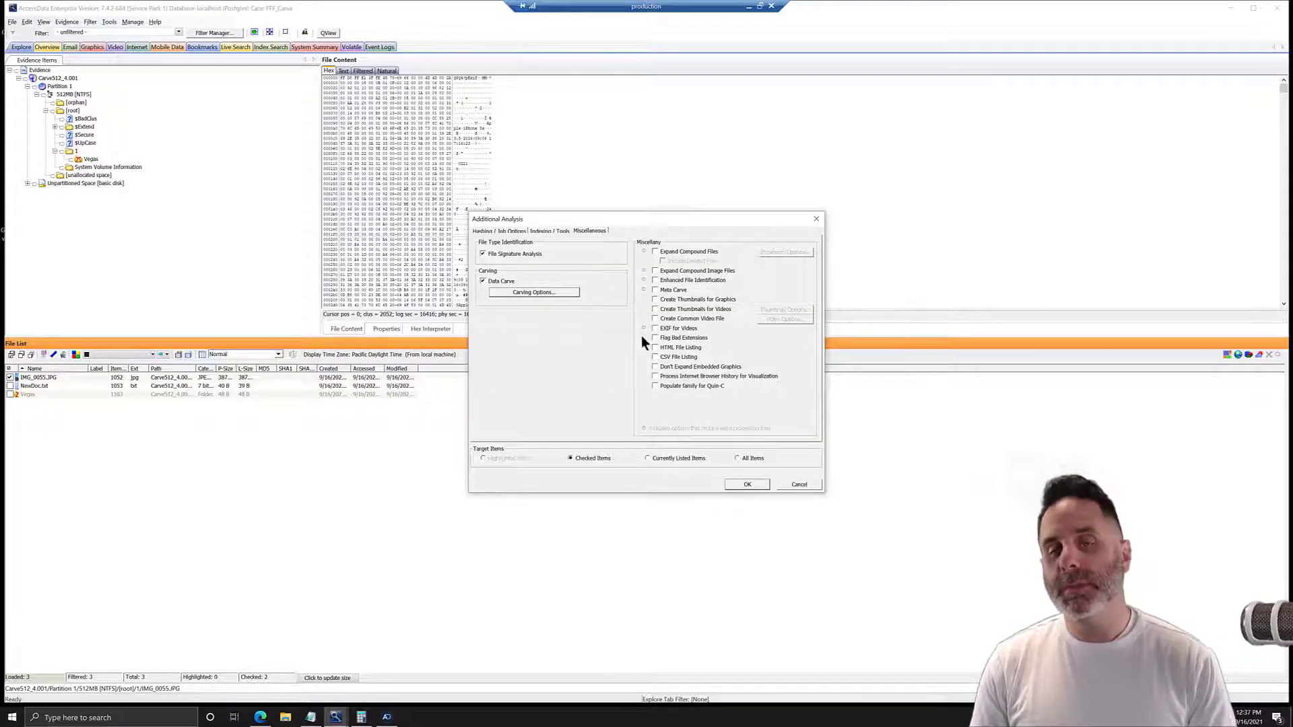
click(548, 231)
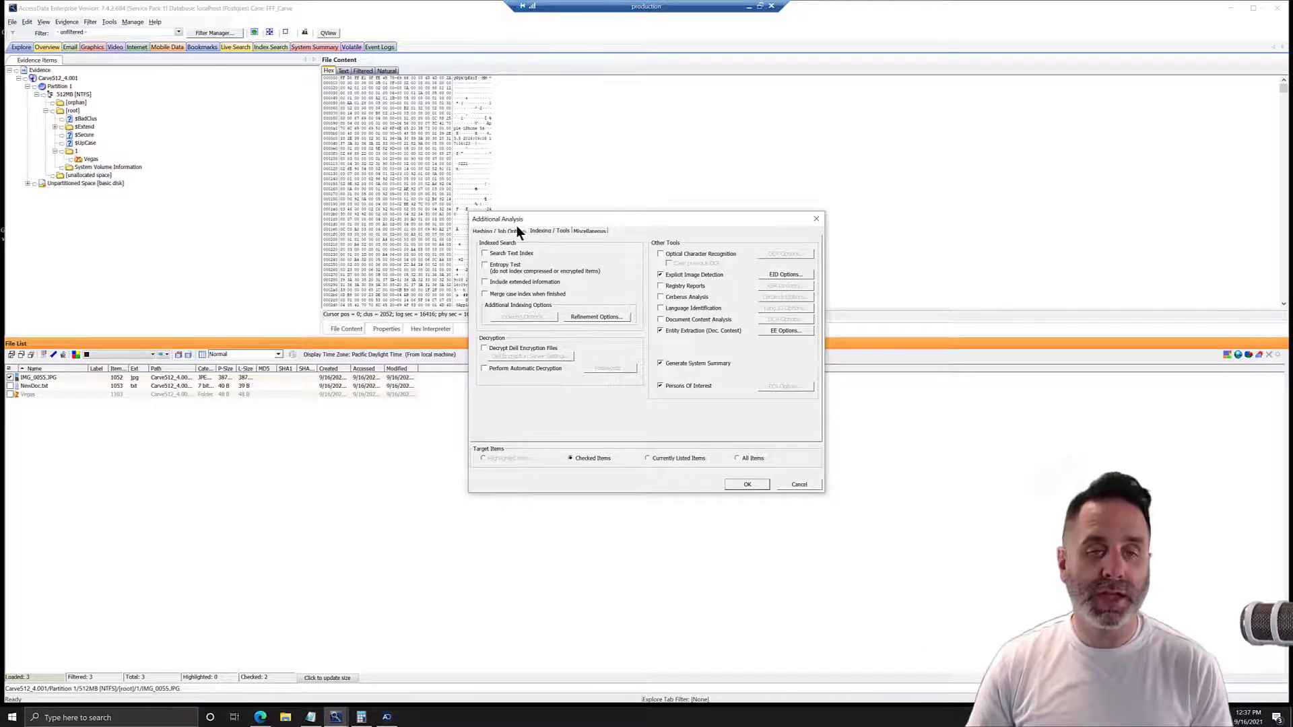
click(497, 229)
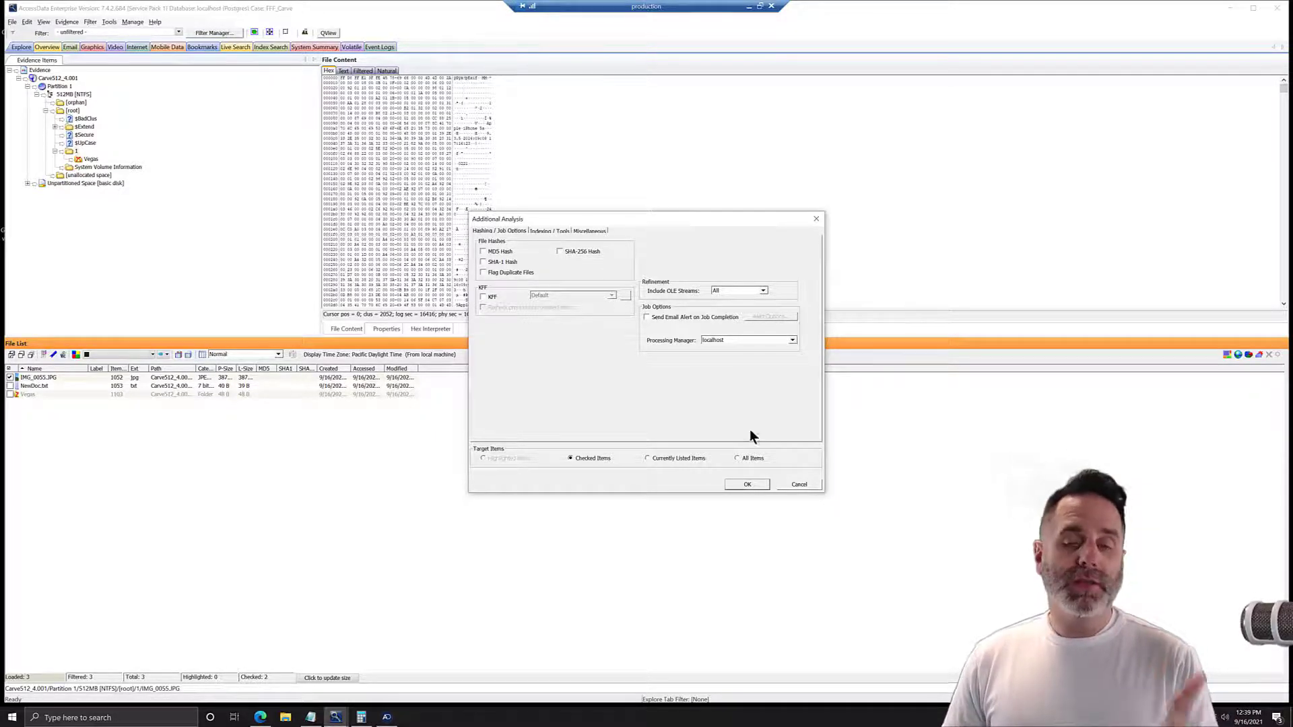
click(747, 483)
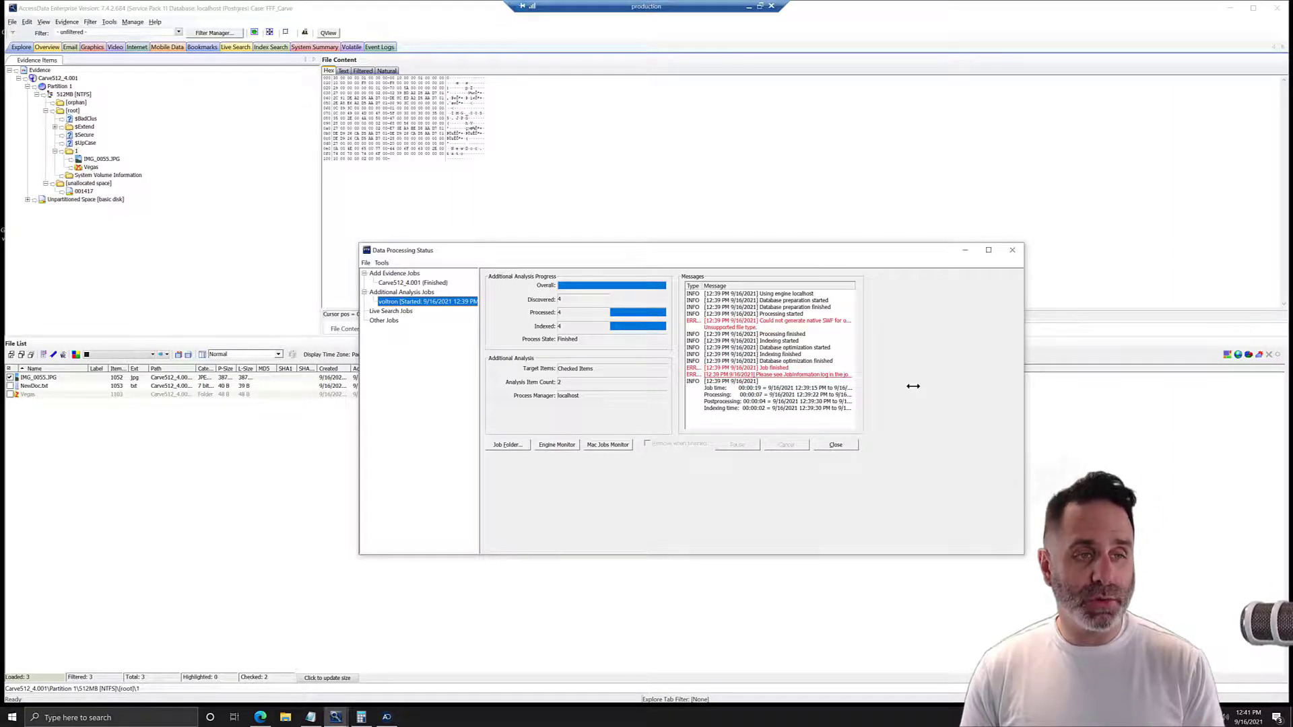
click(836, 444)
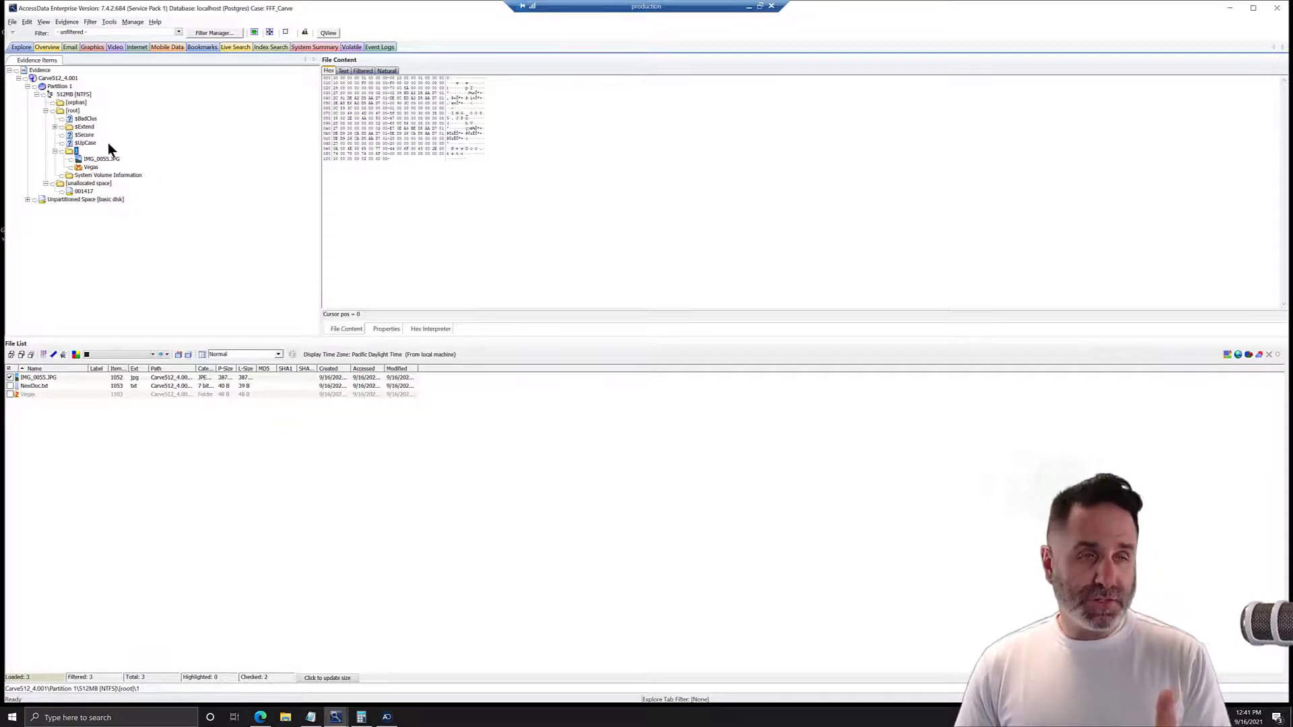
Step: Display IMG_0055.JPG in natural view, and display the JPEG carved from inside it
click(51, 377)
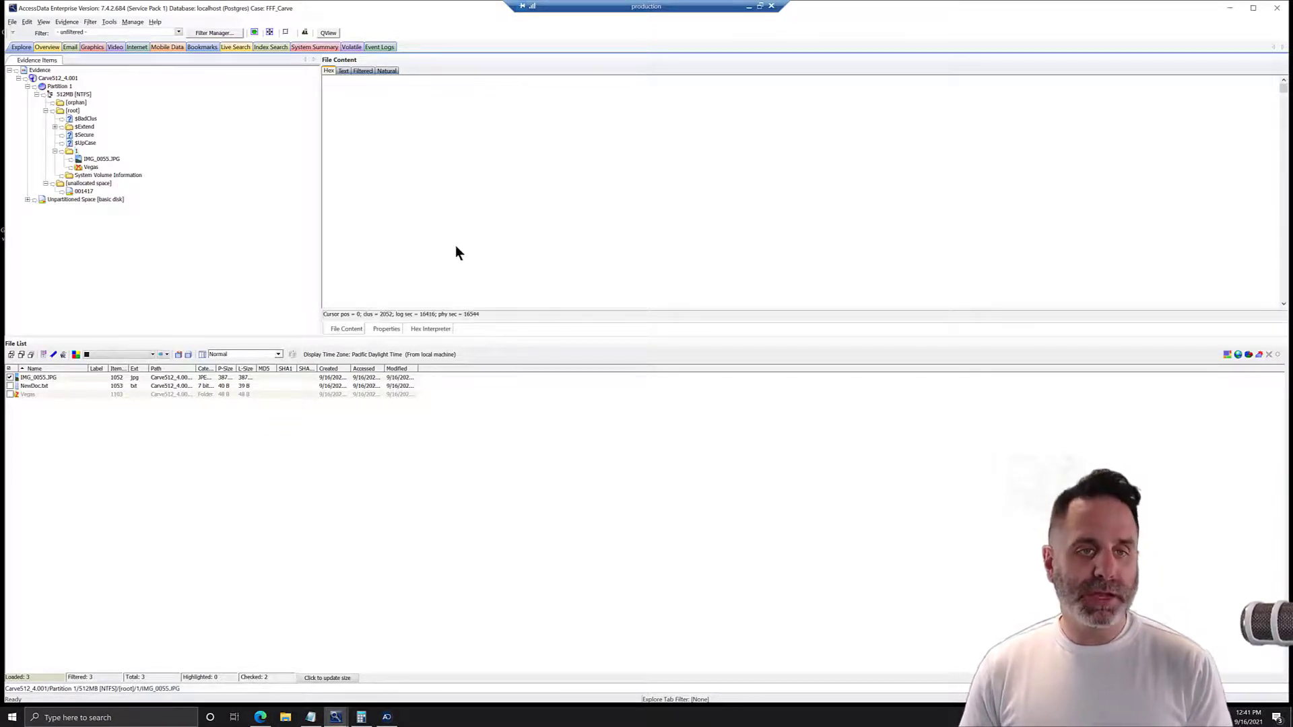
click(386, 71)
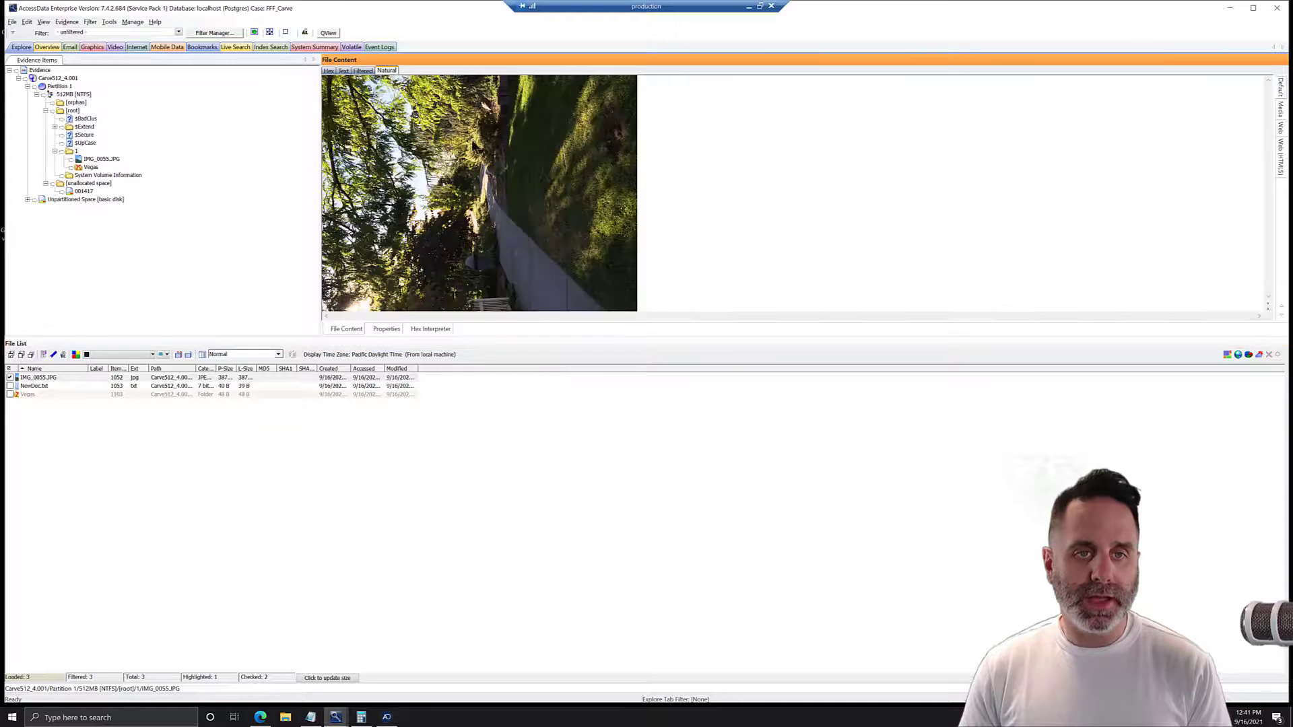
click(99, 160)
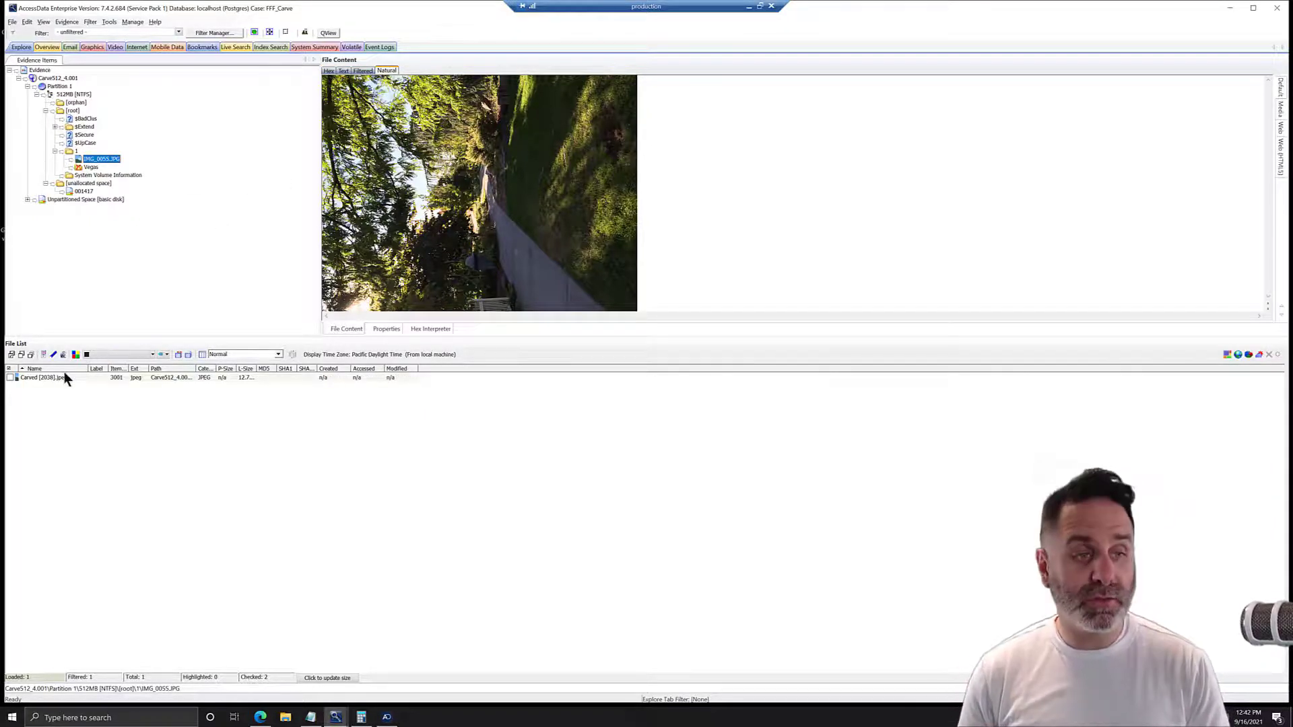
click(39, 377)
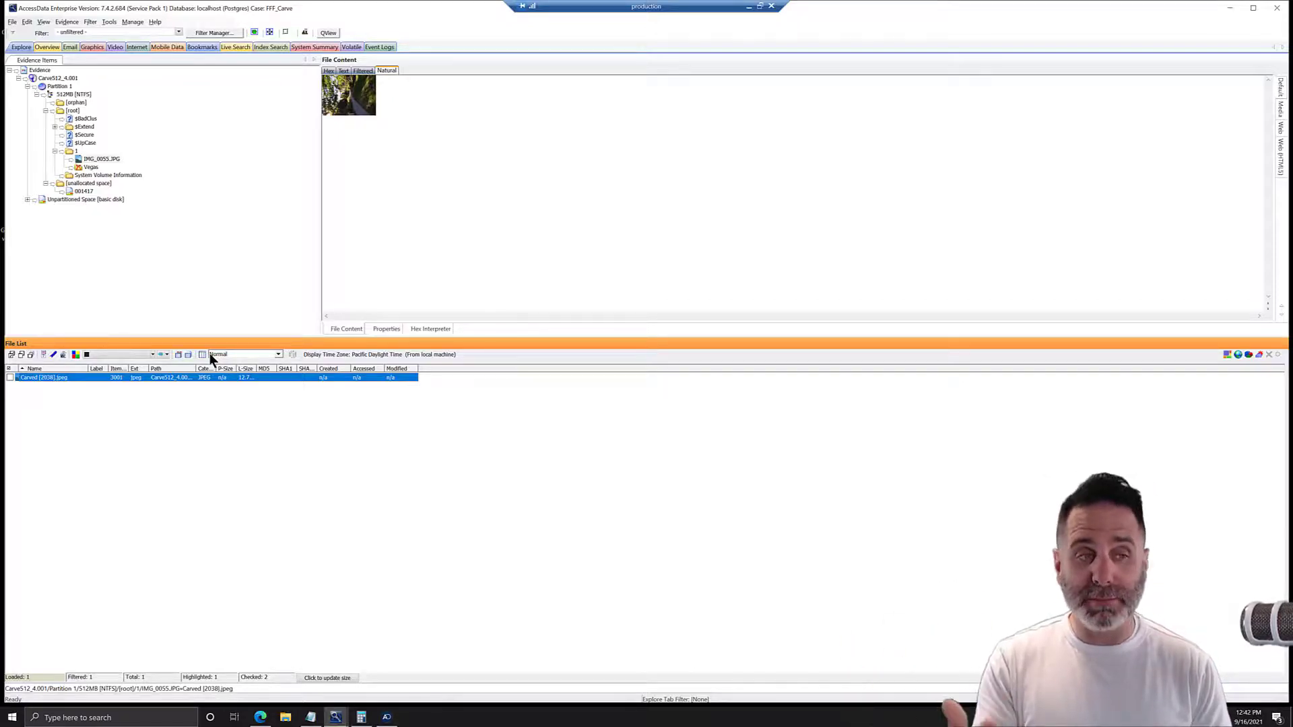
Step: Display the JPEG carved from unallocated item 001417 and find its location on disk
click(80, 190)
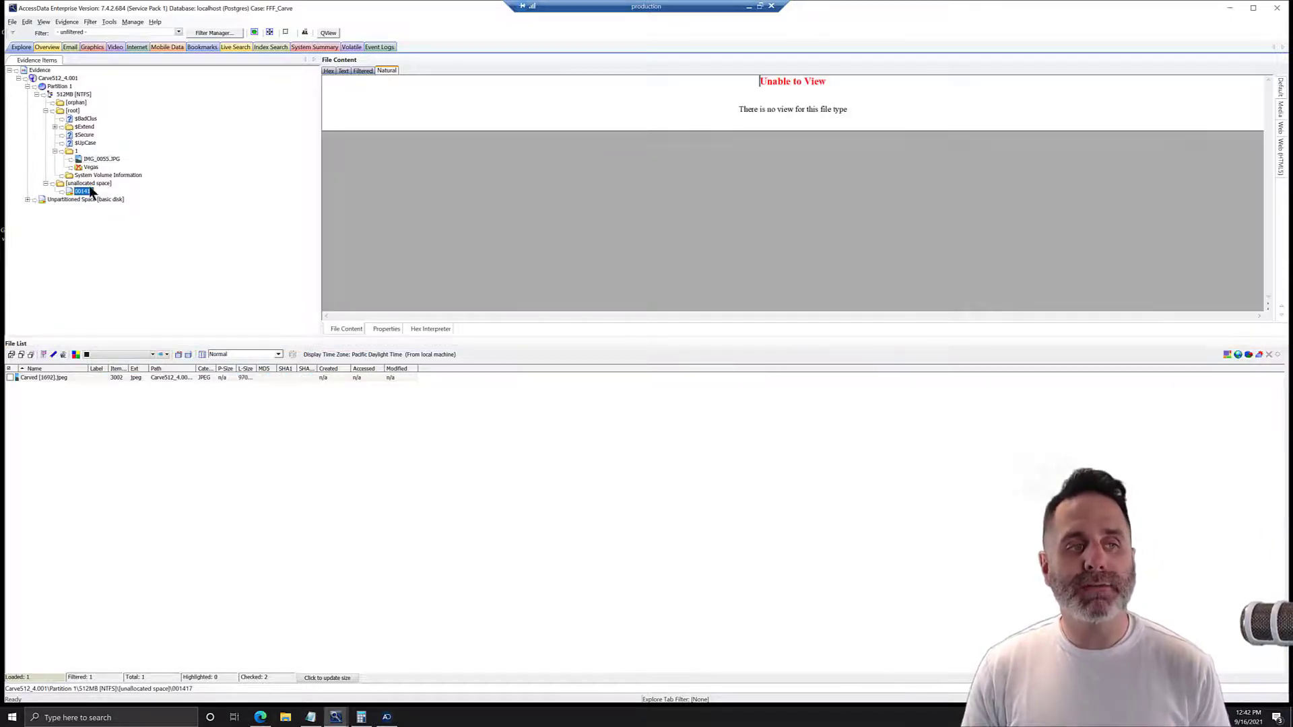
click(50, 378)
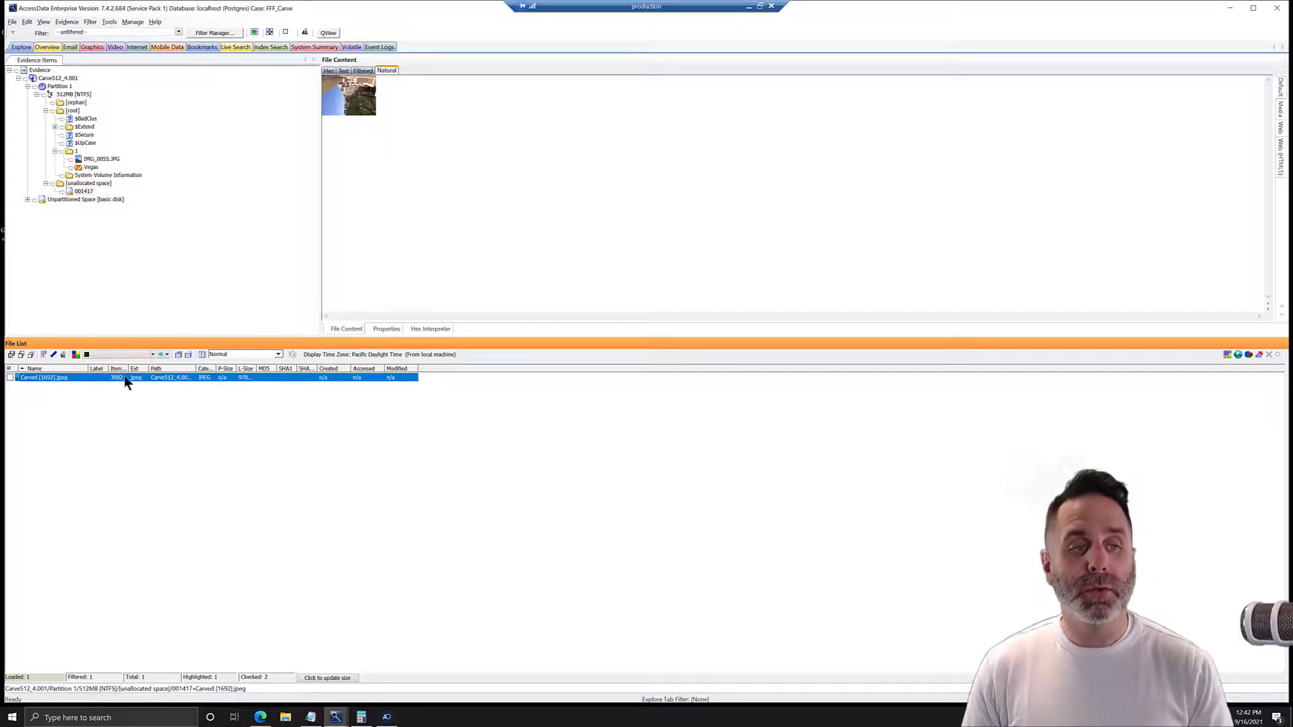
right_click(80, 382)
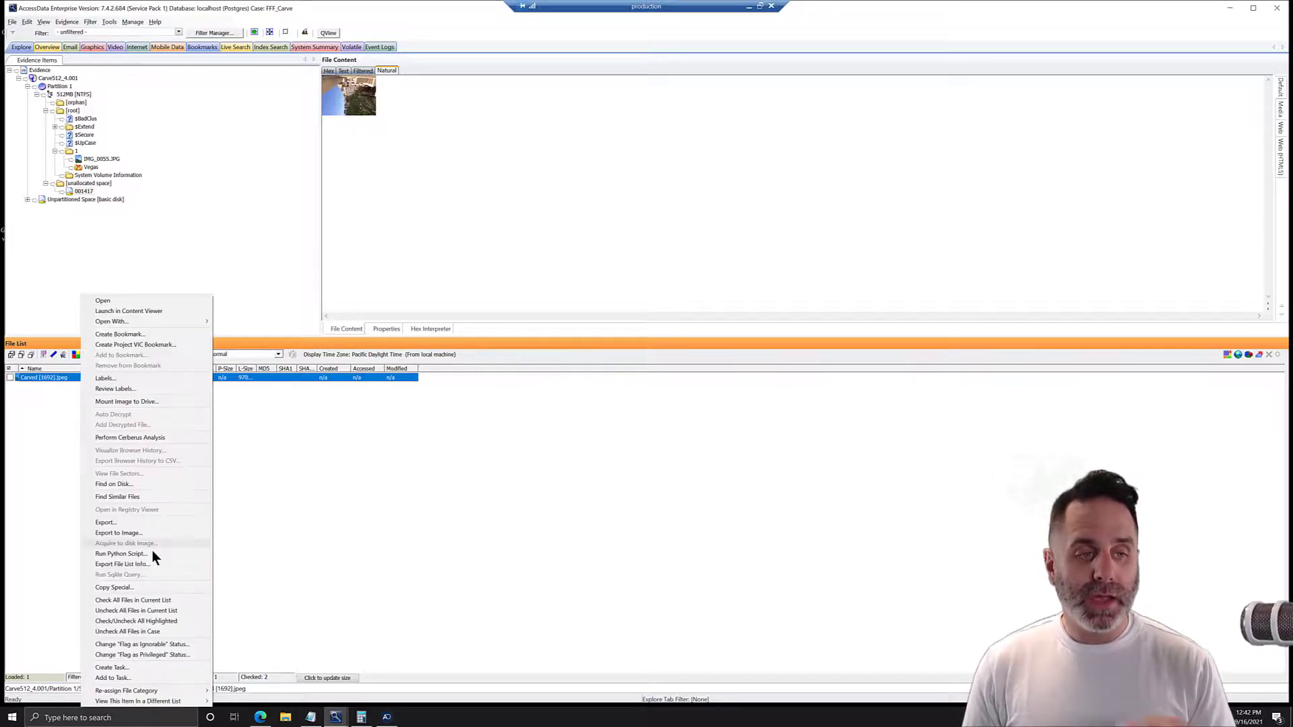
click(147, 486)
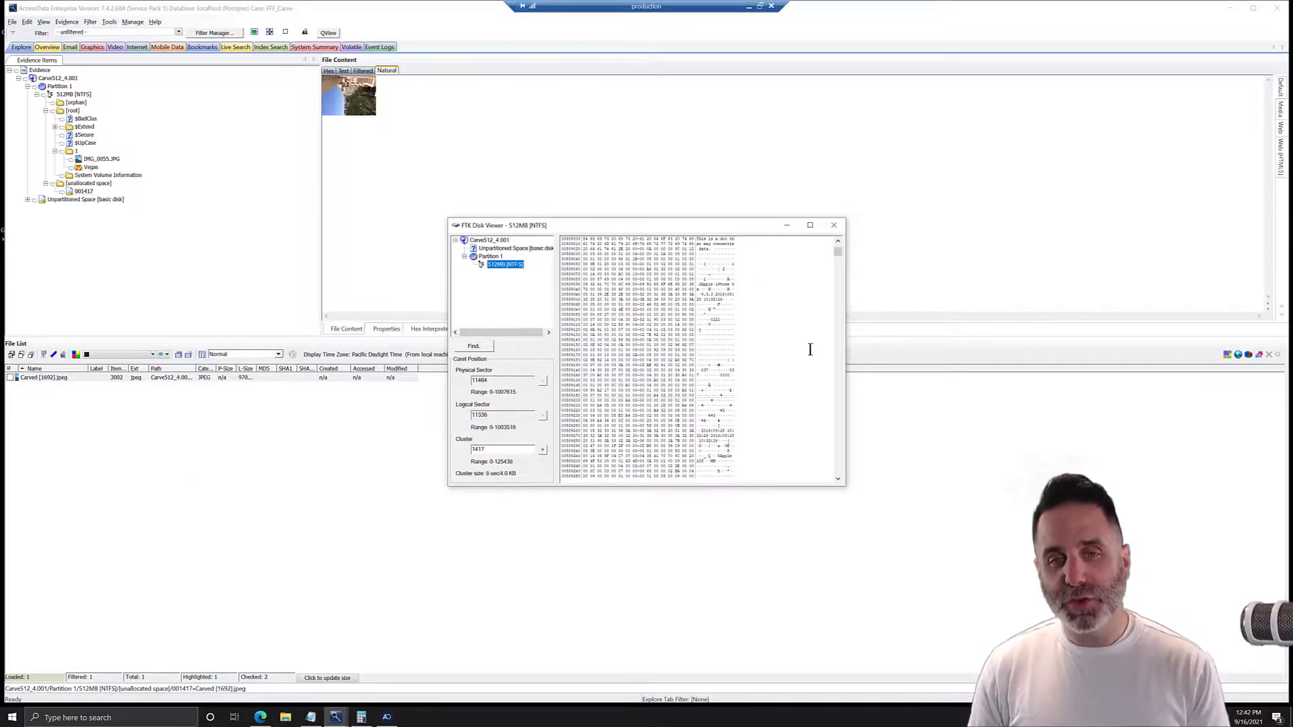
Step: Examine the raw disk data around the carved JPEG's location for readable text and metadata, and close the disk viewer
scroll(708, 396, down, 4)
scroll(717, 445, down, 5)
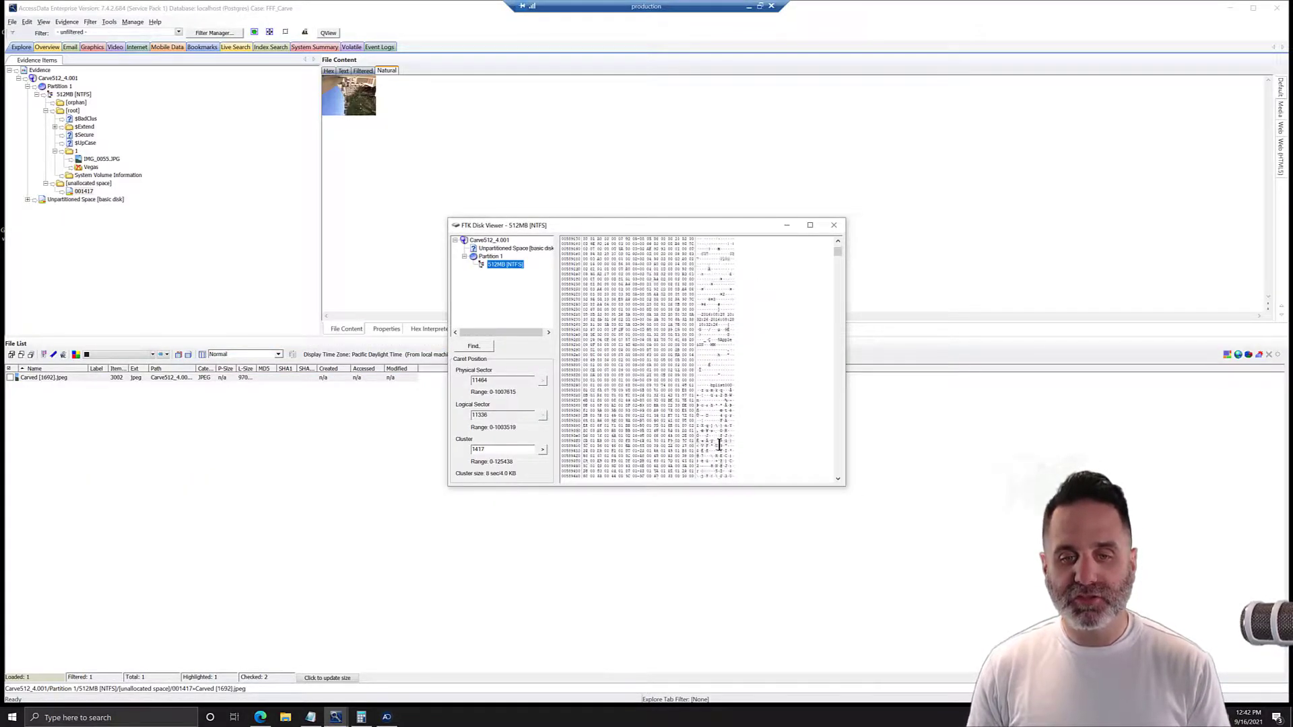
scroll(719, 446, down, 3)
scroll(715, 344, down, 3)
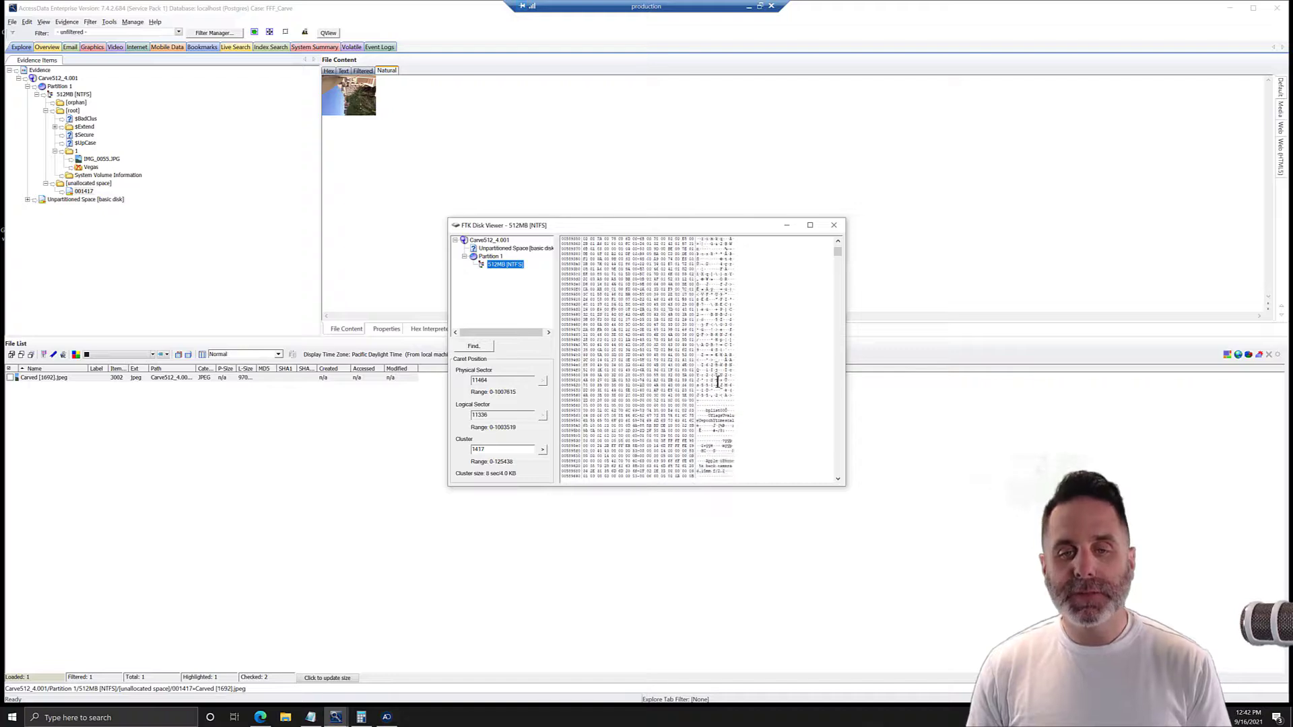
scroll(715, 344, up, 6)
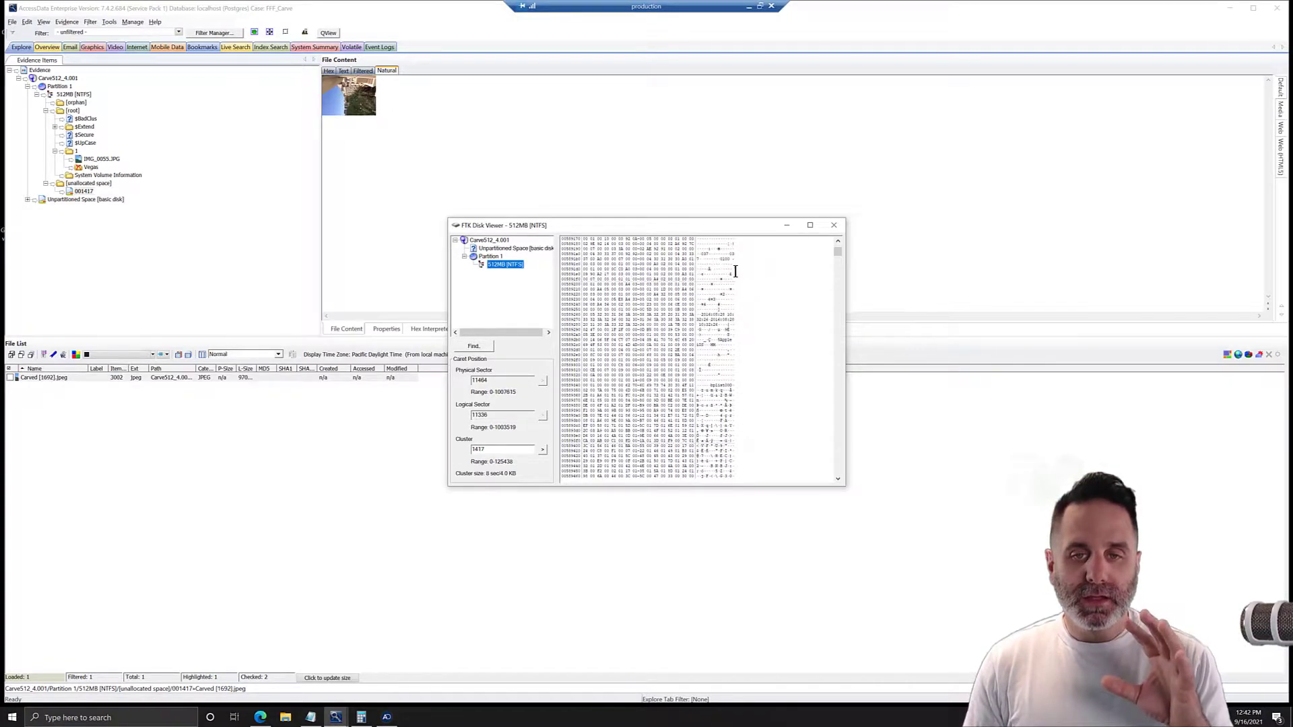
scroll(736, 265, up, 4)
scroll(734, 311, up, 8)
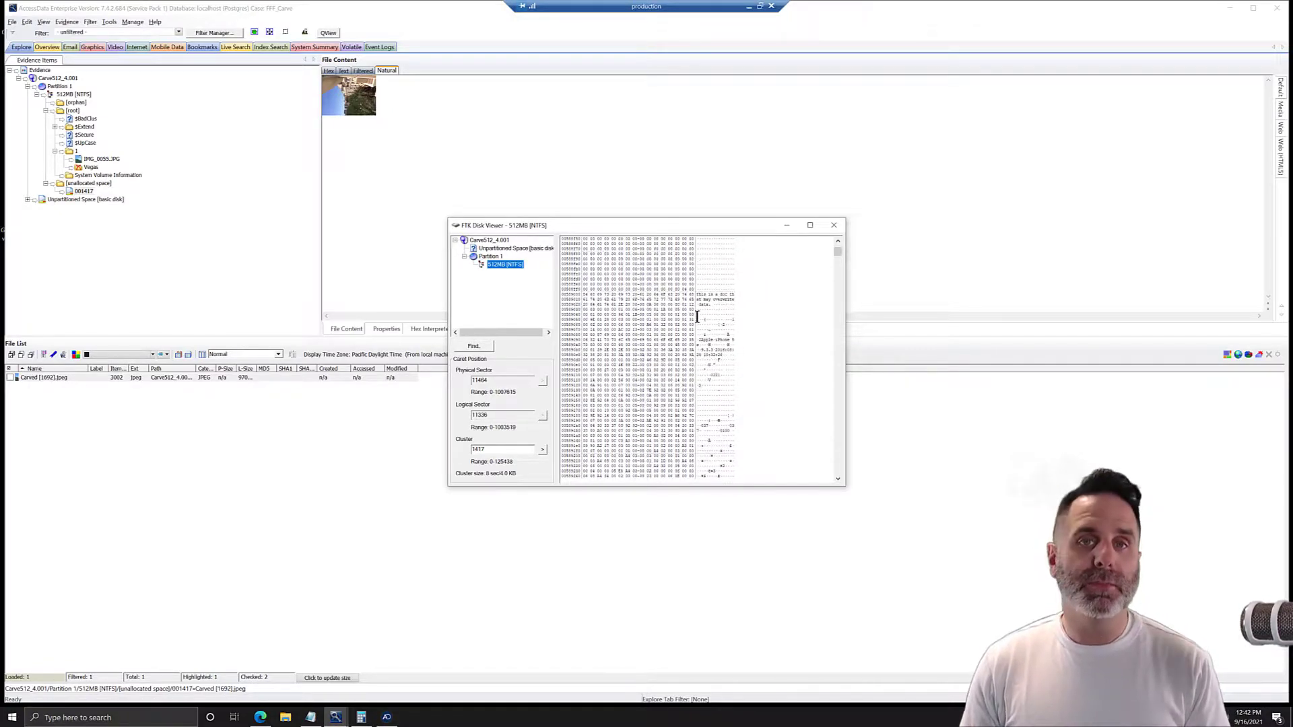
scroll(735, 325, up, 1)
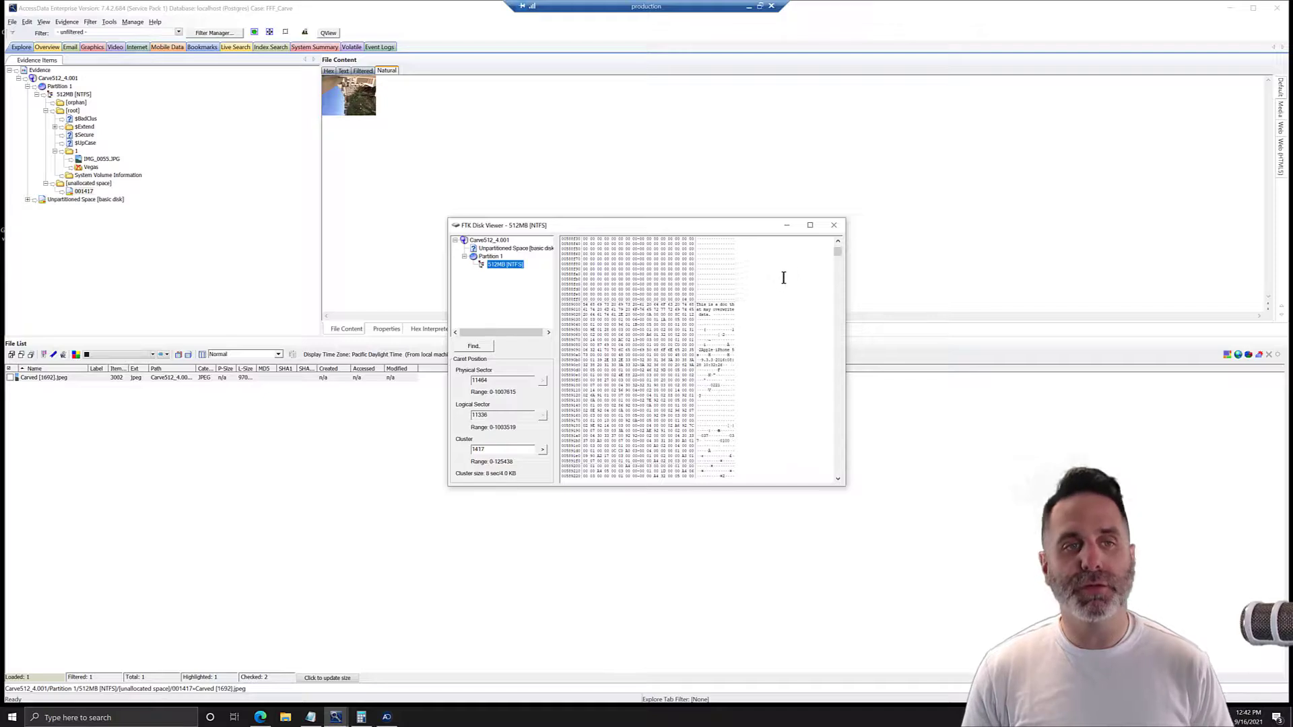
click(835, 226)
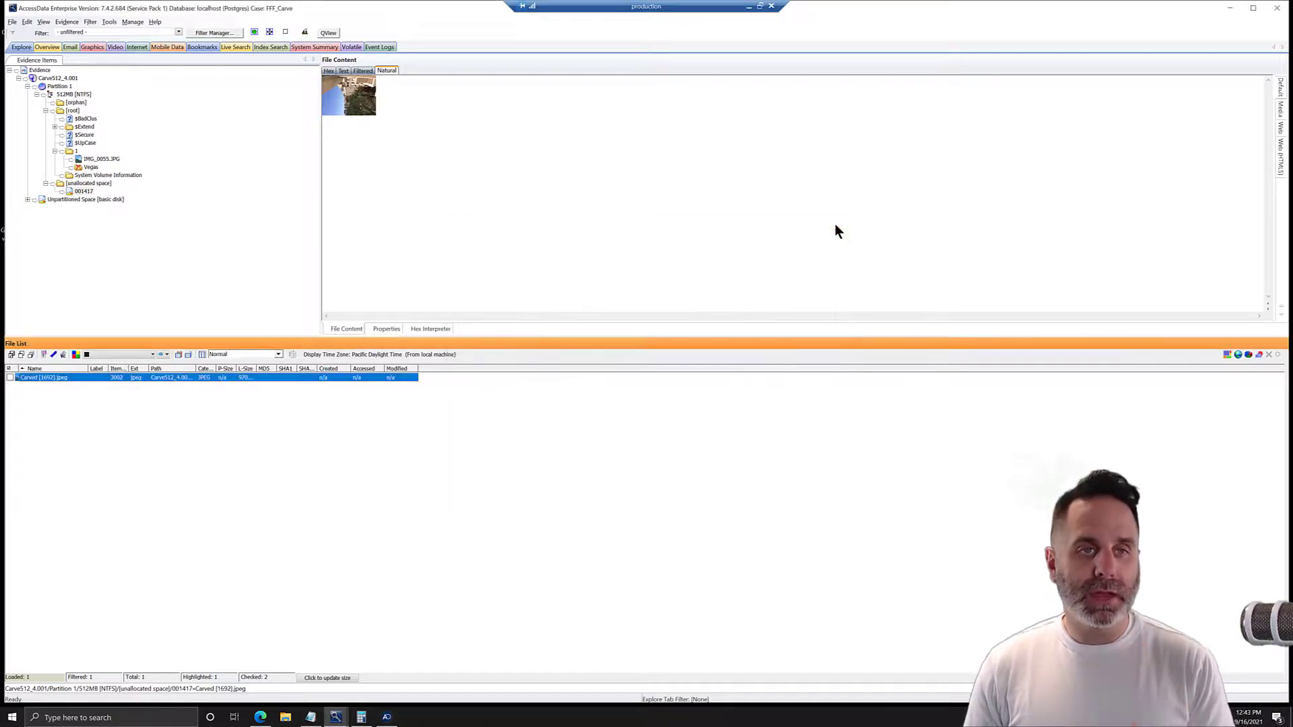